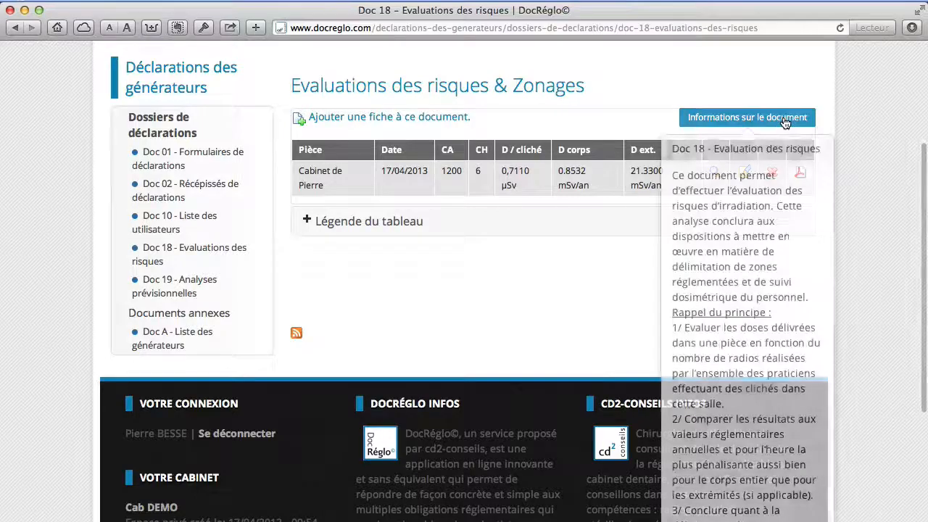
Read the Doc 18 document information on the principle of risk evaluation, then close it
scroll(869, 137, down, 2)
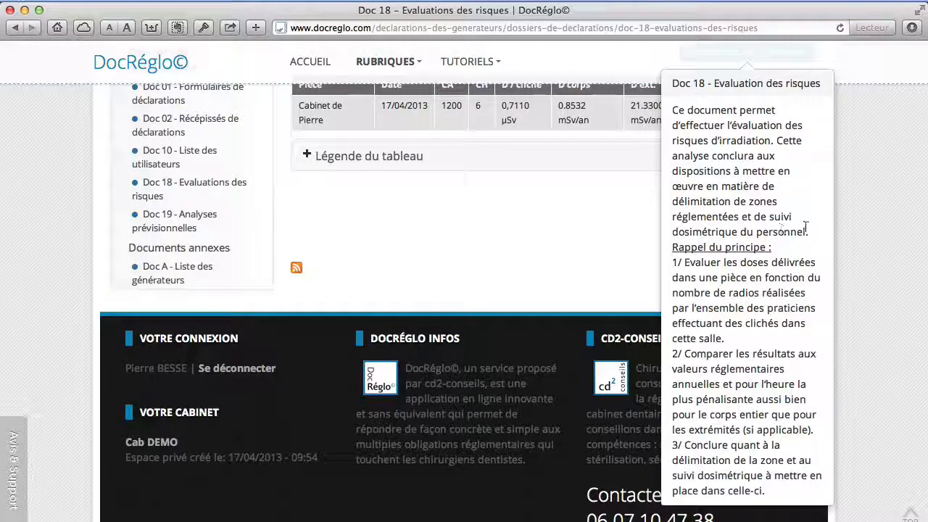
scroll(855, 201, down, 1)
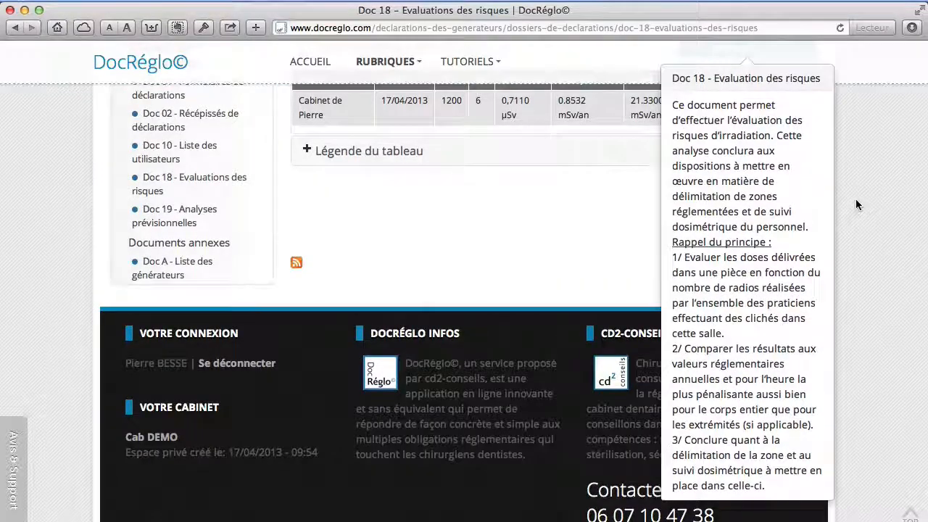
scroll(856, 204, up, 1)
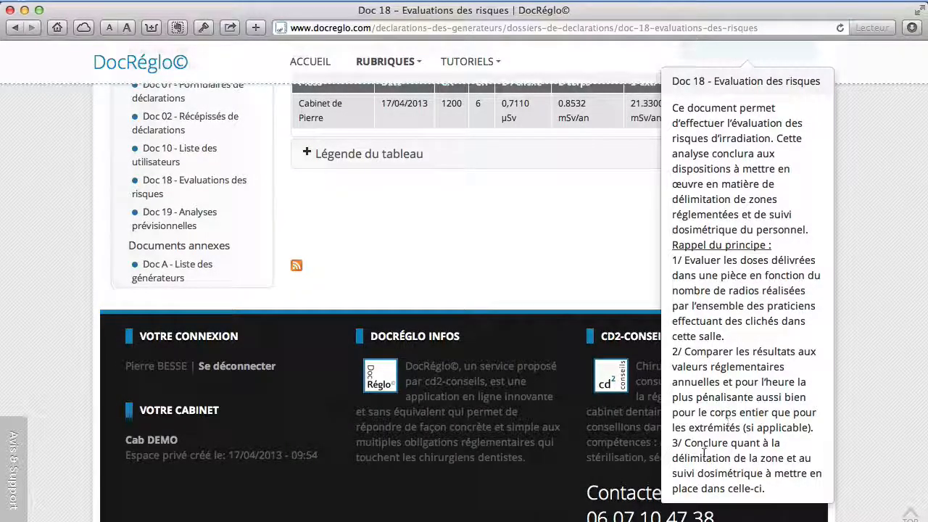
scroll(874, 341, up, 3)
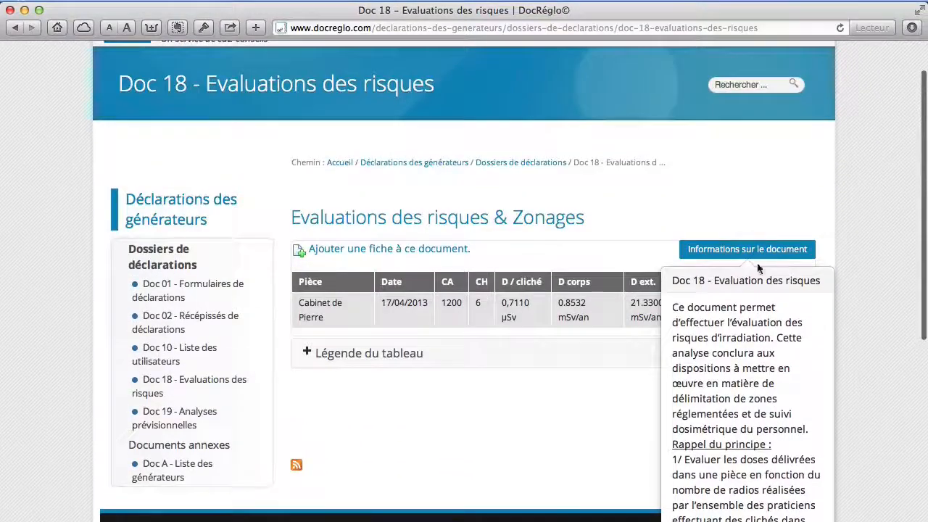
click(756, 247)
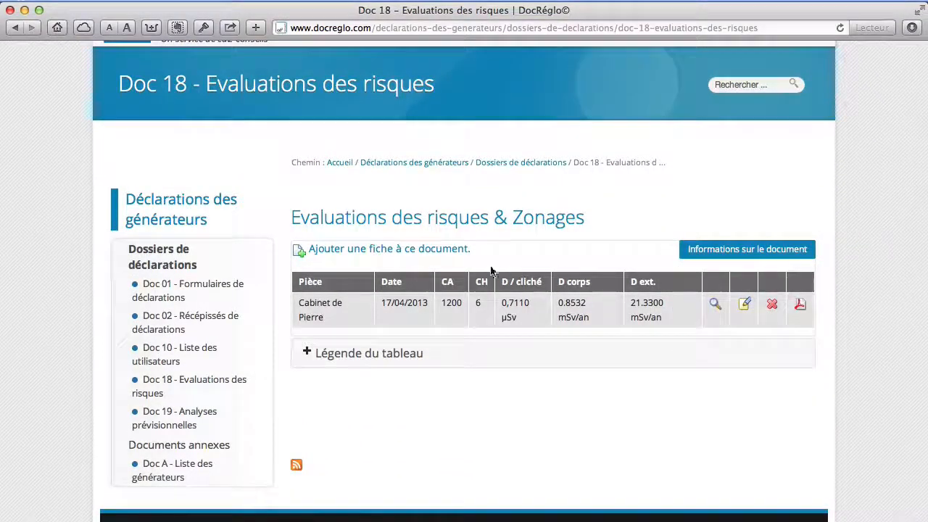
Add a new Doc 18 risk evaluation record with the short room identifier RA2 and fill in the room's full name
click(439, 249)
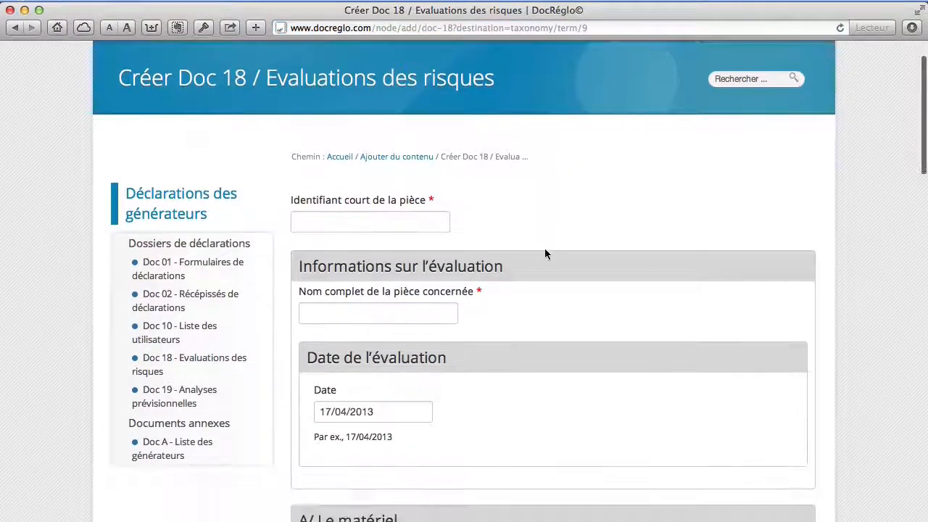
click(397, 222)
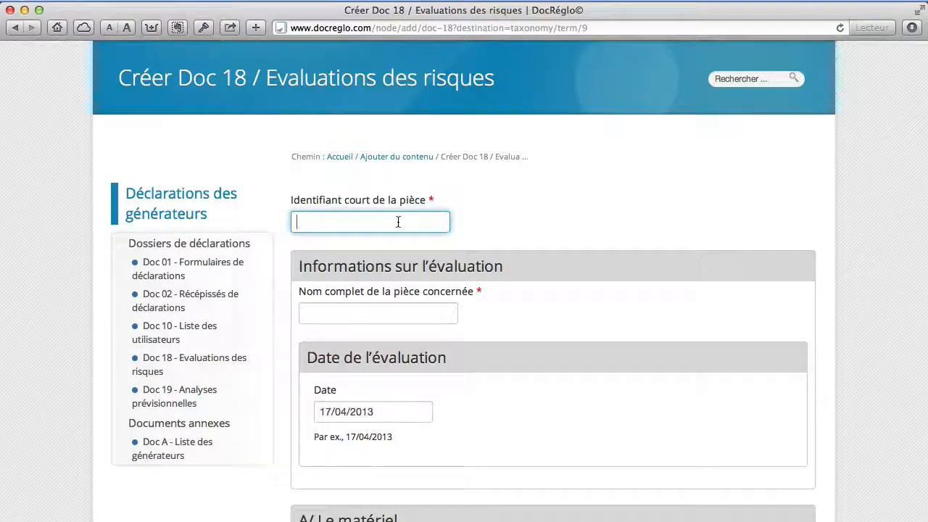
text(RA2)
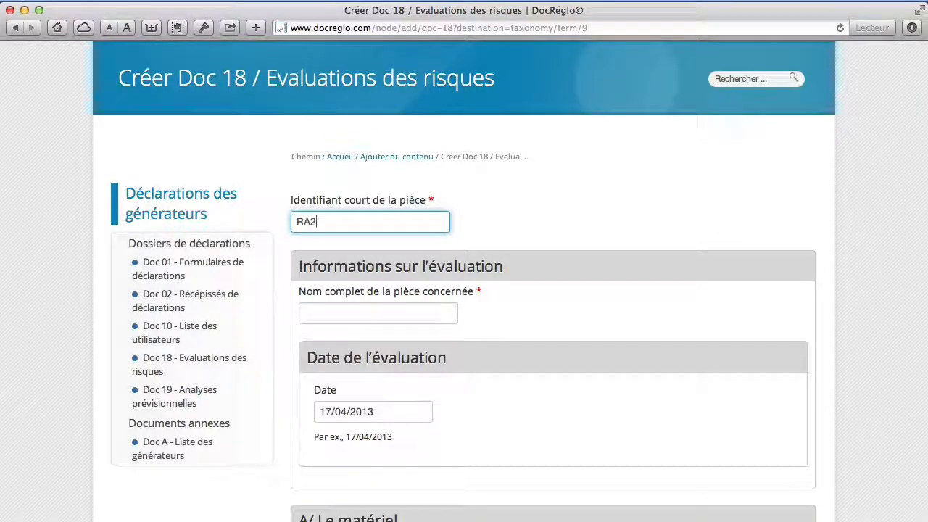
click(413, 317)
scroll(596, 293, down, 2)
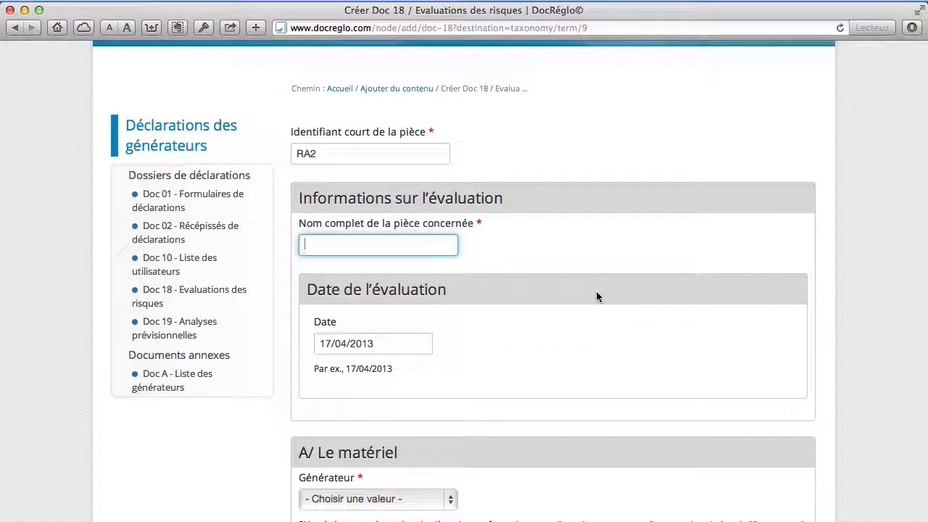
text(Cab Faul)
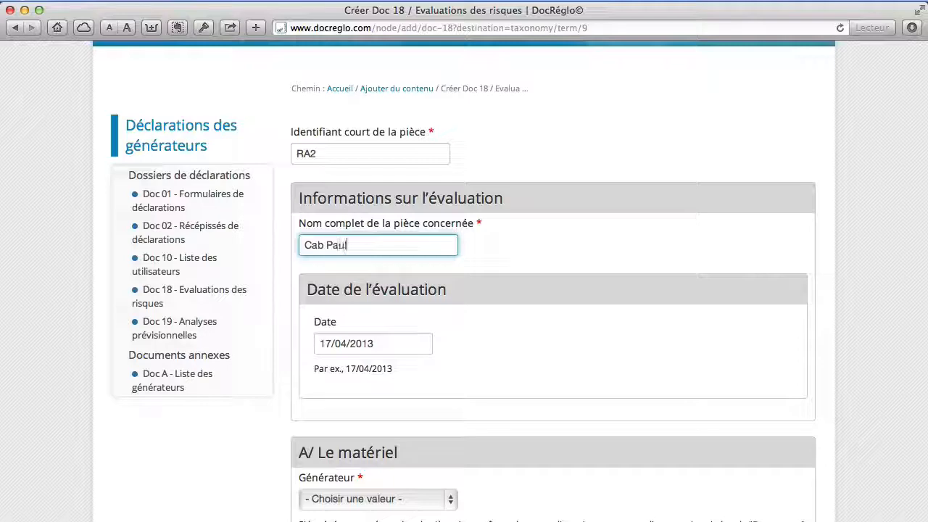
Choose RA cab2 as the generator in the equipment section
scroll(449, 286, down, 2)
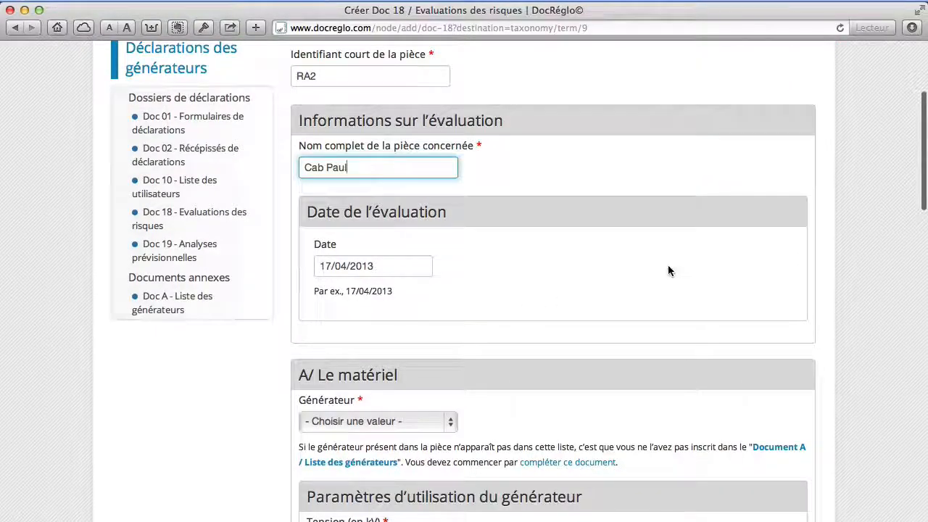
scroll(667, 265, down, 3)
scroll(522, 229, down, 1)
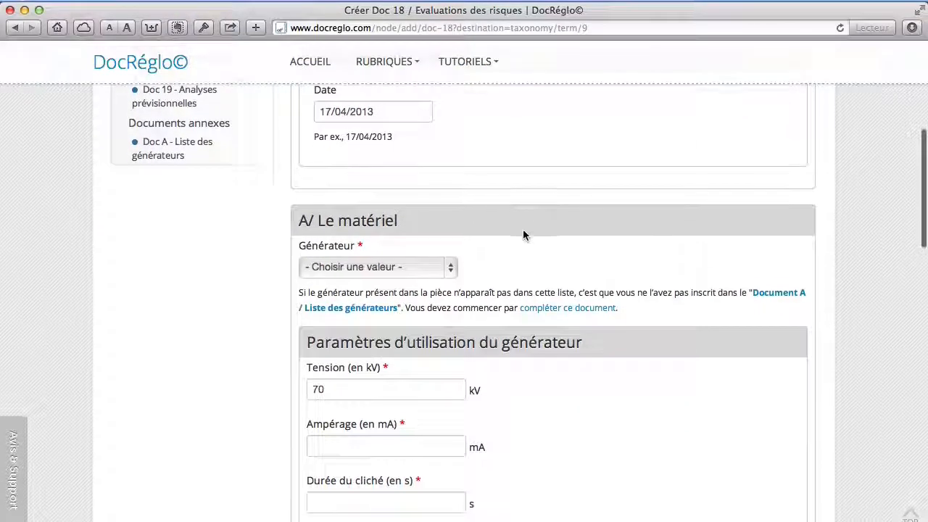
click(389, 268)
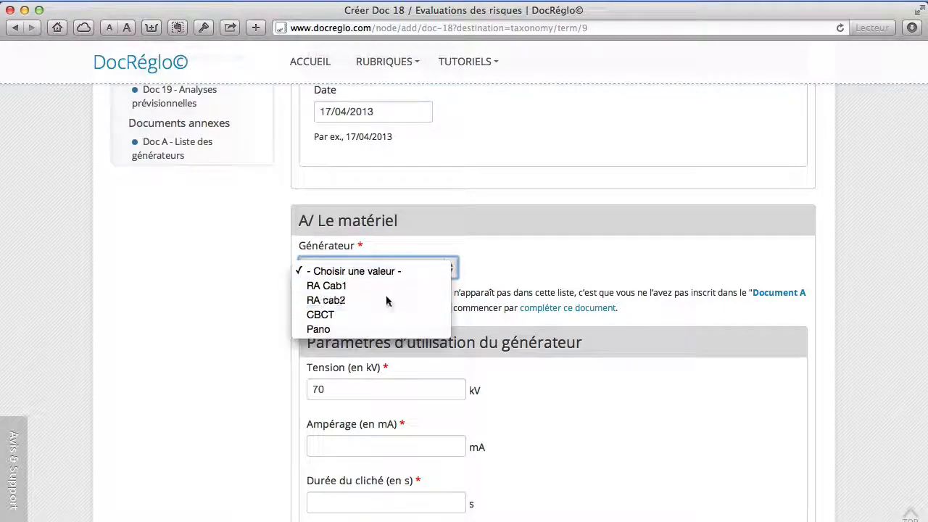
click(387, 300)
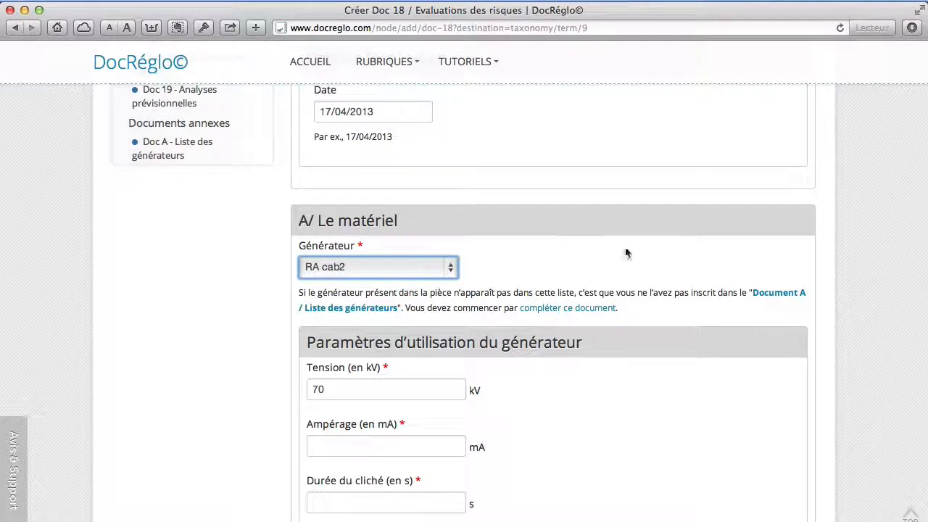
Consult the RA2.png measurement report and set the generator's amperage to 8 mA
scroll(630, 252, down, 5)
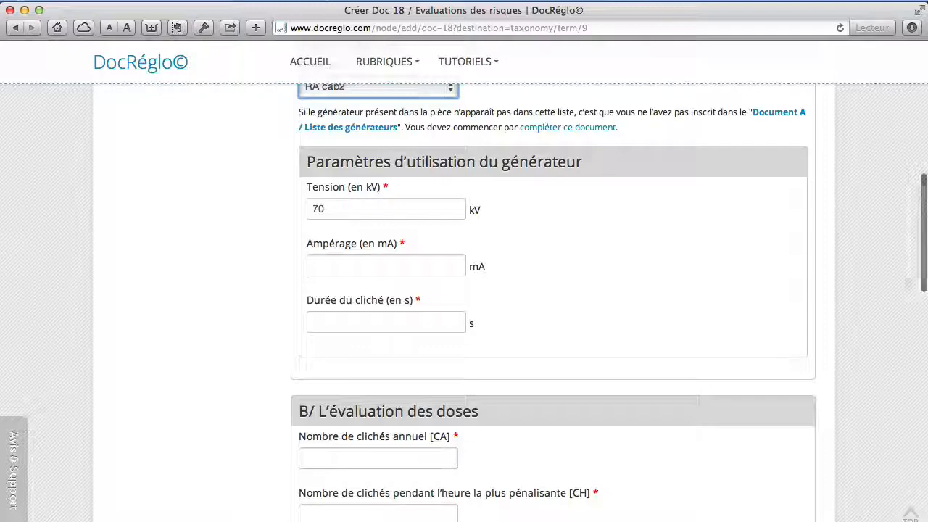
drag(927, 119, 369, 114)
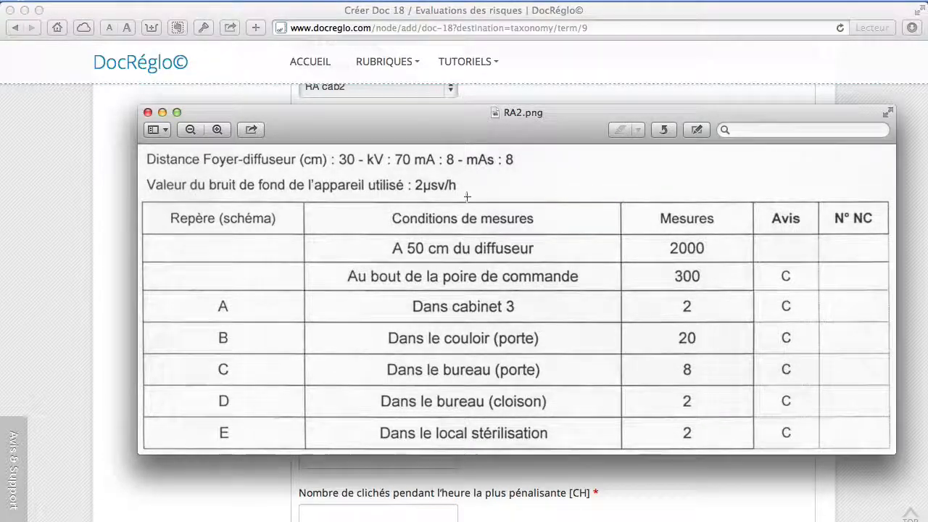
drag(382, 114, 927, 194)
click(358, 209)
double_click(359, 209)
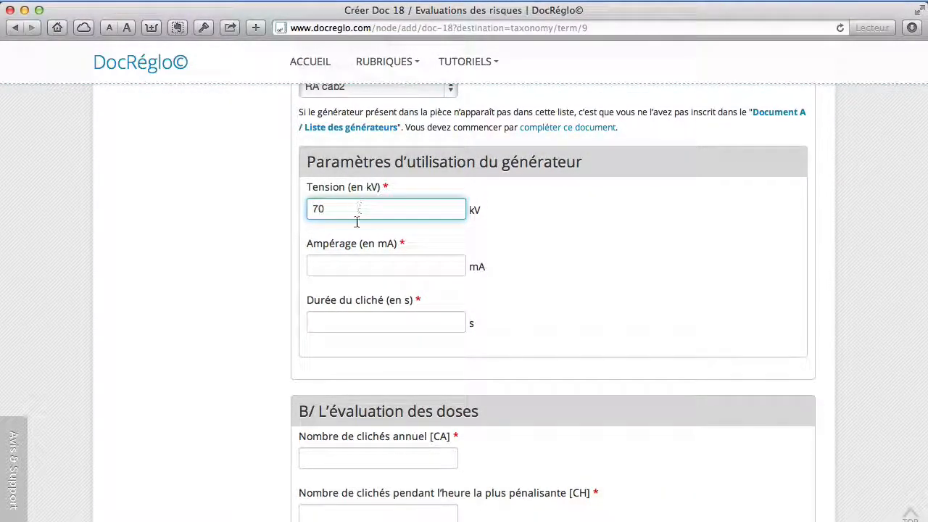
click(364, 265)
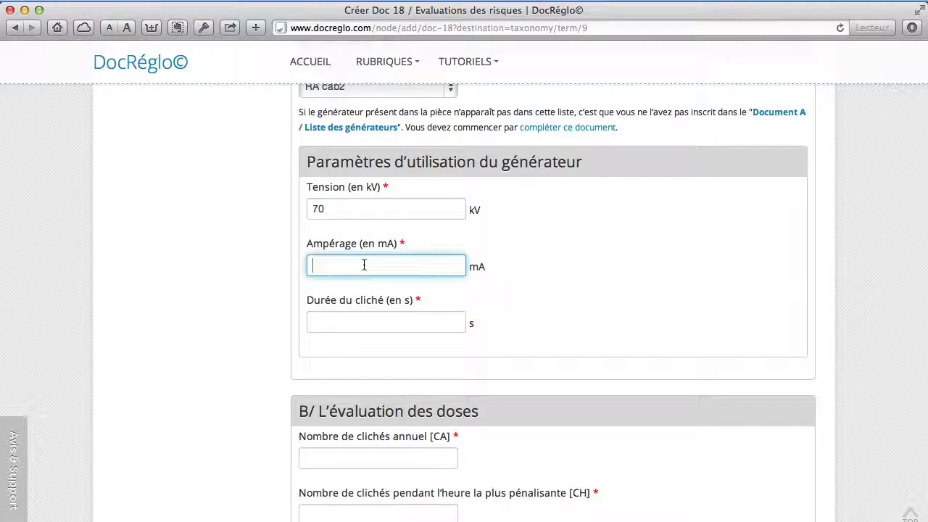
text(8)
Check the RA2.png report again and set the exposure duration (Durée du cliché) to 1 s
click(383, 331)
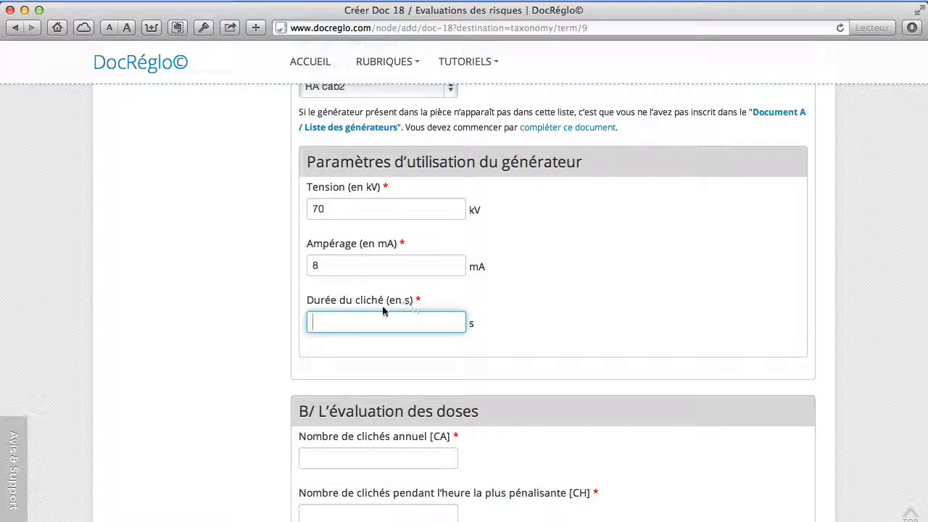
drag(927, 170, 350, 113)
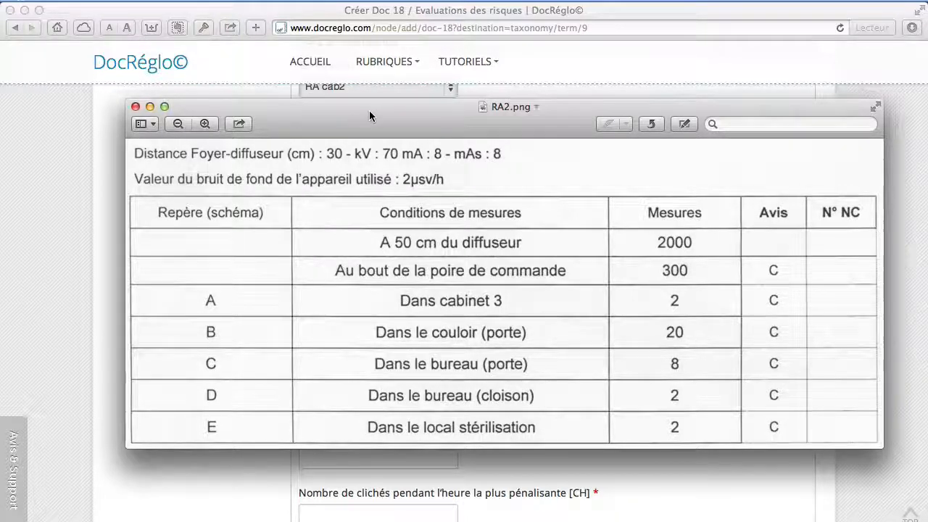
drag(369, 110, 414, 127)
click(323, 382)
click(359, 326)
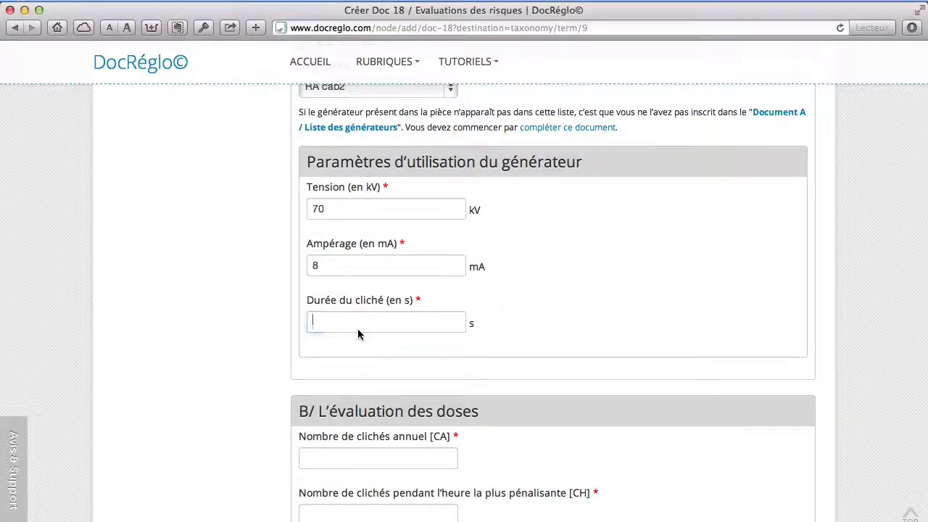
text(1)
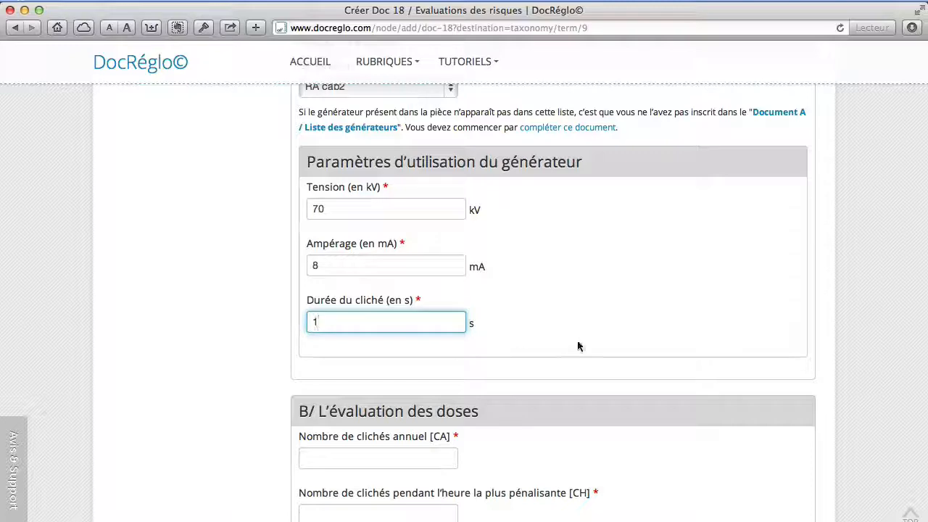
Set the annual number of images [CA] to 1200 and the number during the most penalising hour [CH] to 6
scroll(577, 340, down, 5)
click(402, 286)
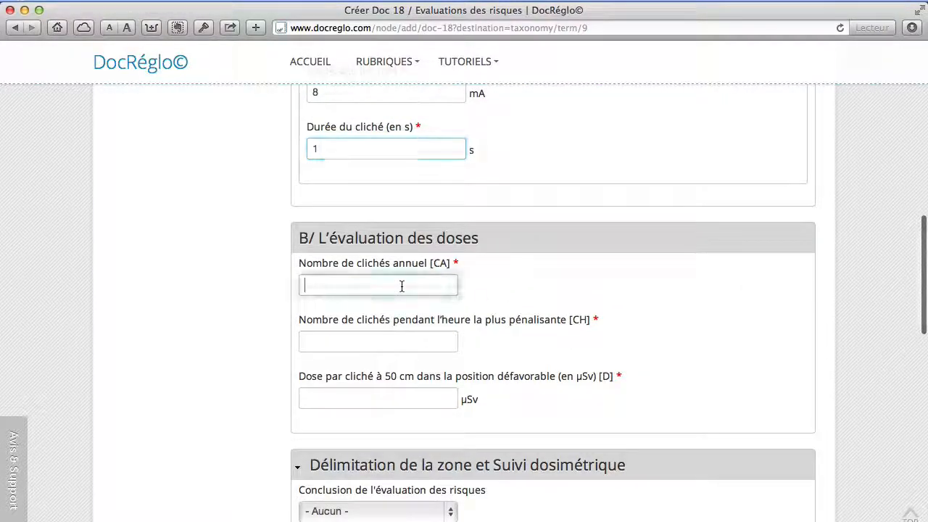
text(1)
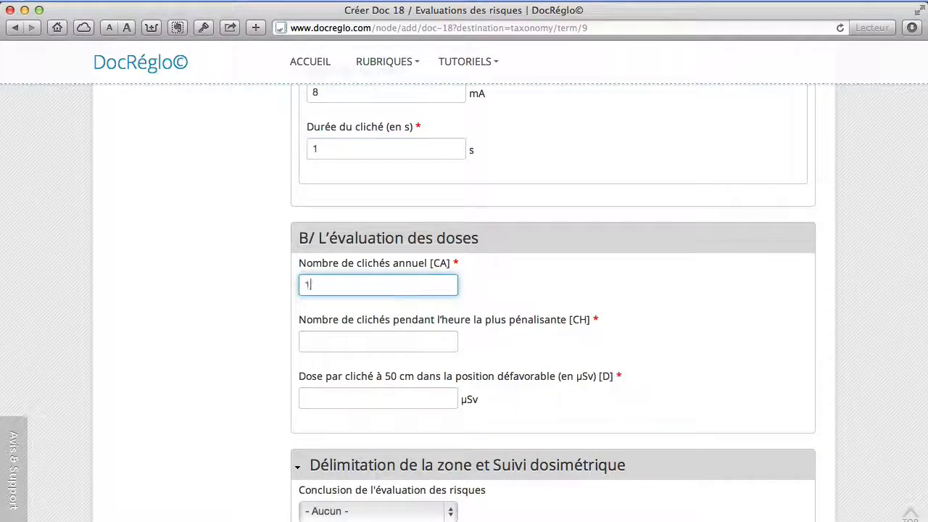
text(200)
click(408, 344)
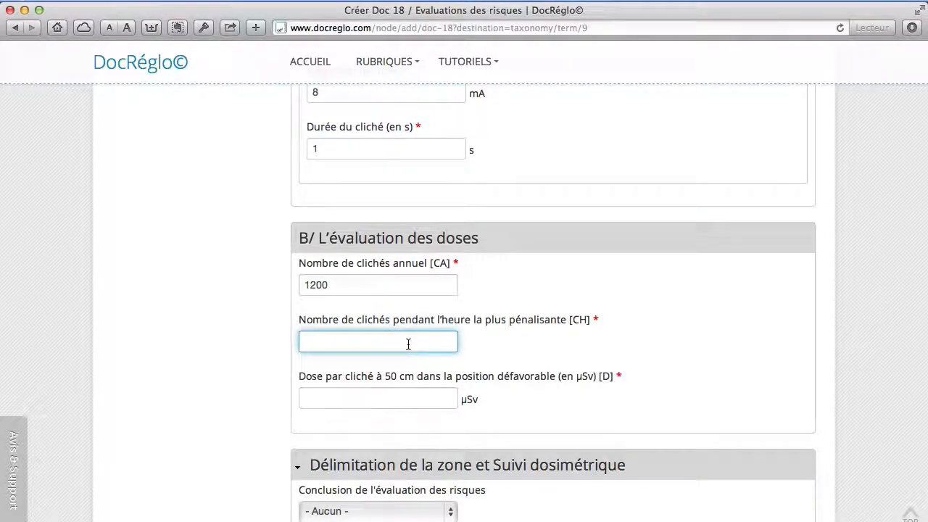
text(6)
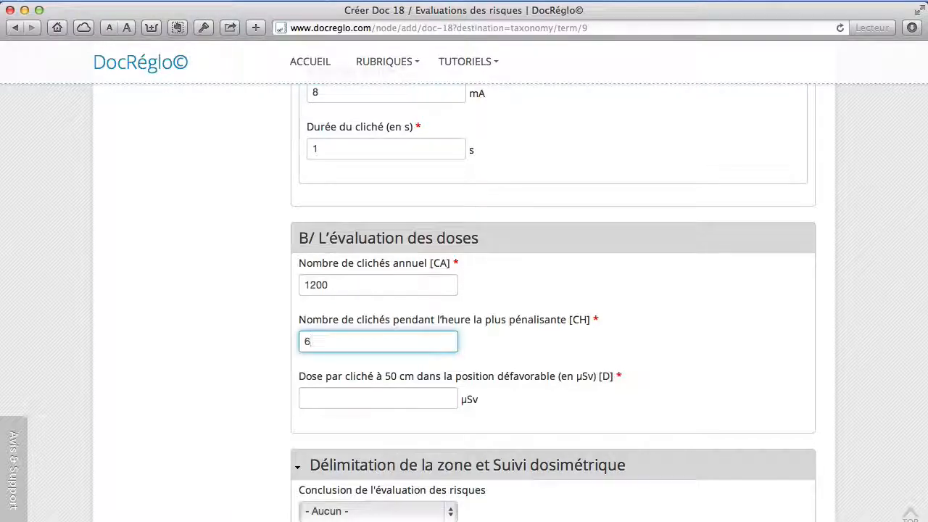
Consult the 50 cm measurement in RA2.png and set the dose per image at 50 cm [D] to 0,55 µSv
scroll(652, 355, down, 2)
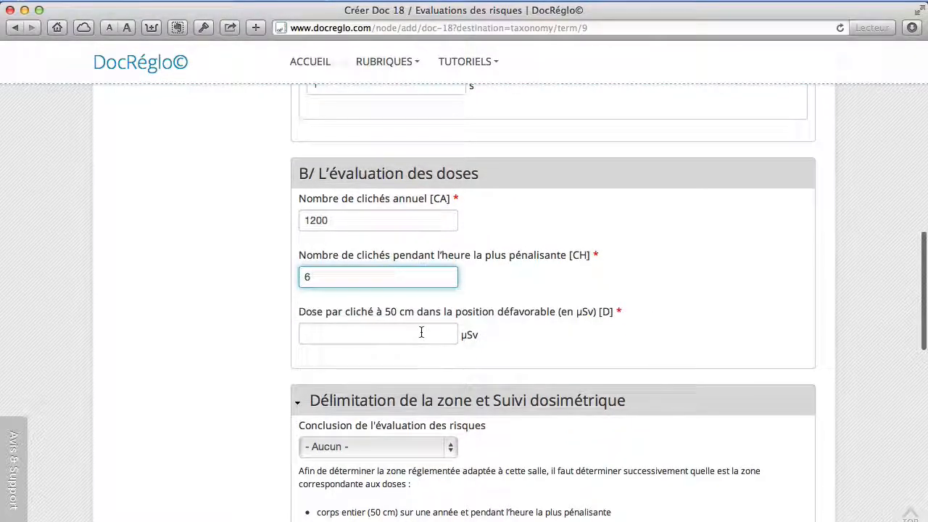
click(421, 332)
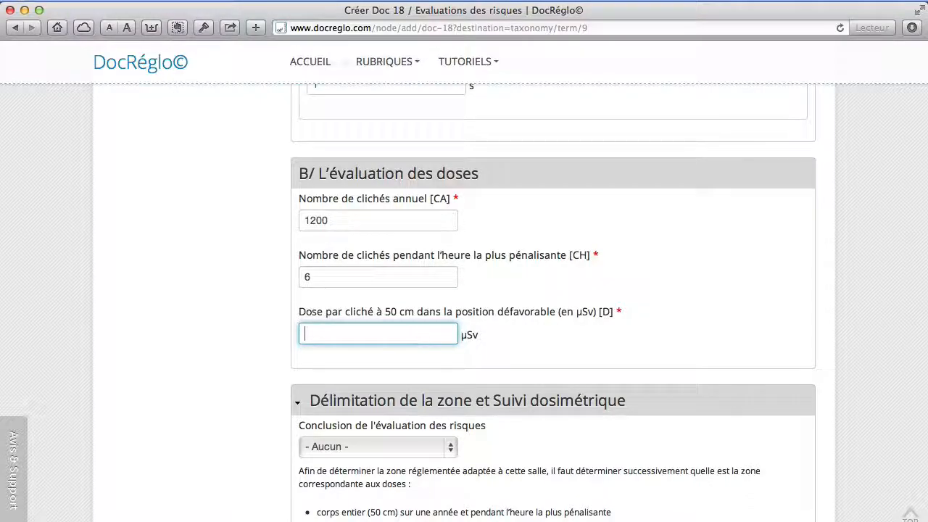
drag(927, 145, 393, 124)
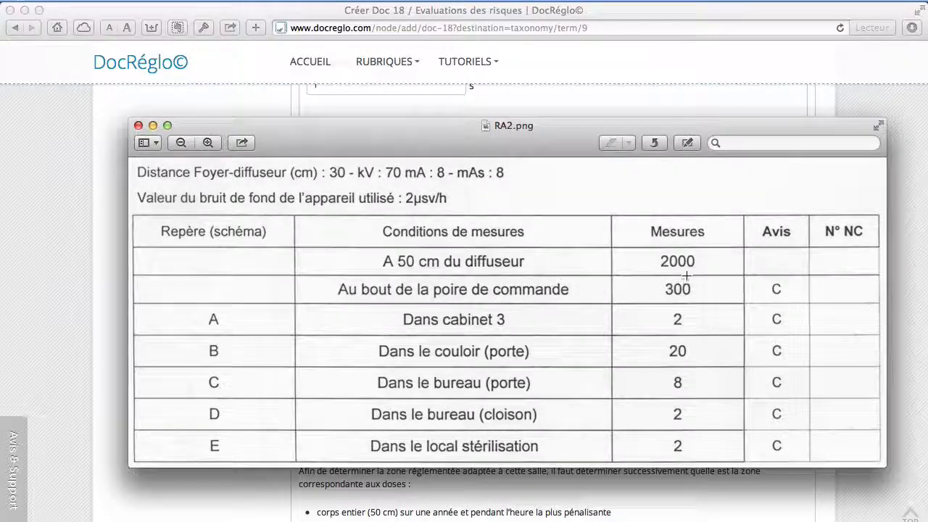
double_click(385, 129)
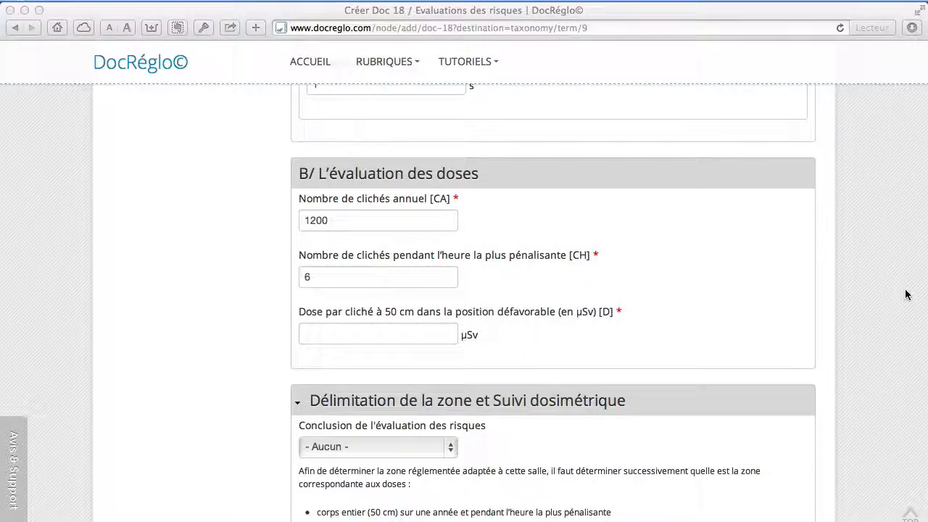
click(372, 331)
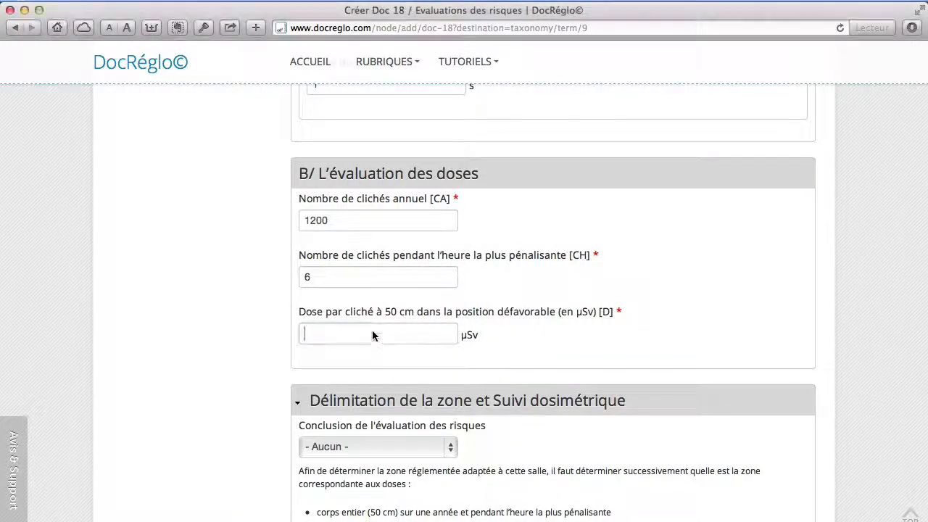
text(à)
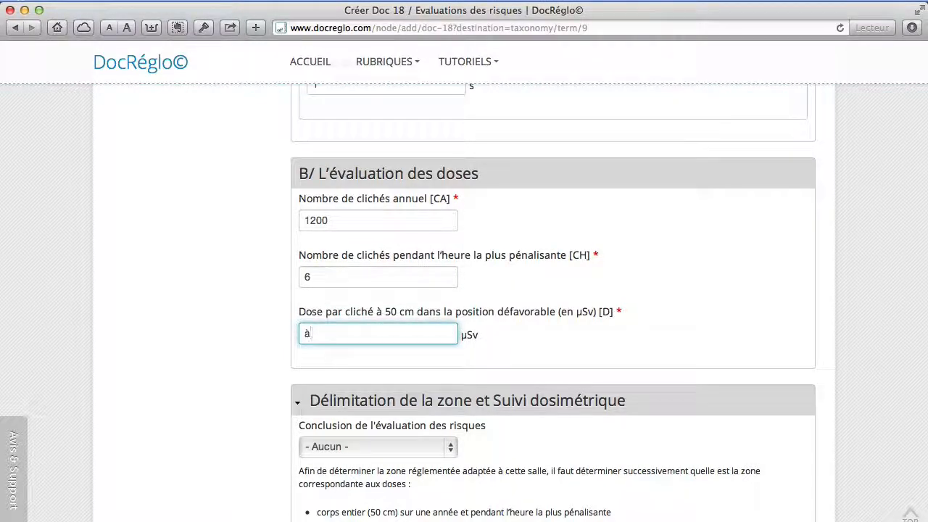
text(,((0,55)
scroll(685, 293, down, 3)
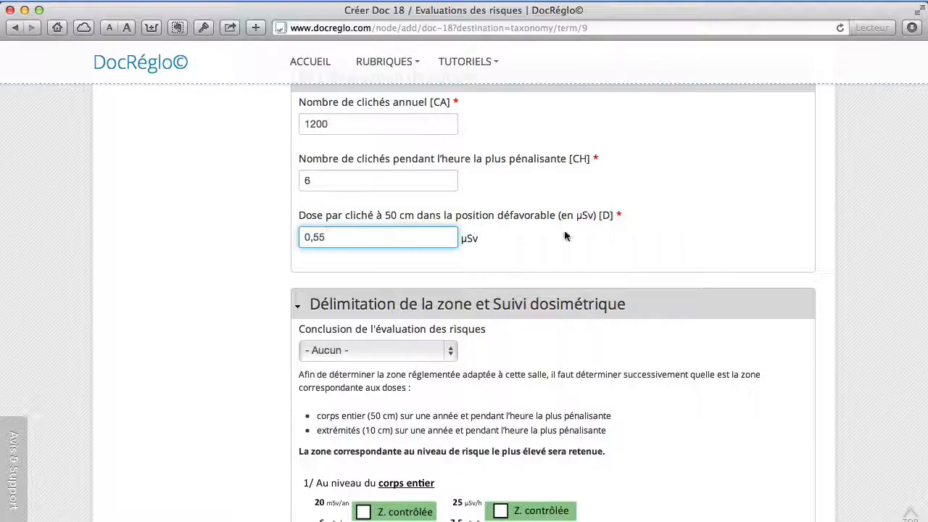
scroll(620, 231, down, 1)
scroll(620, 232, down, 3)
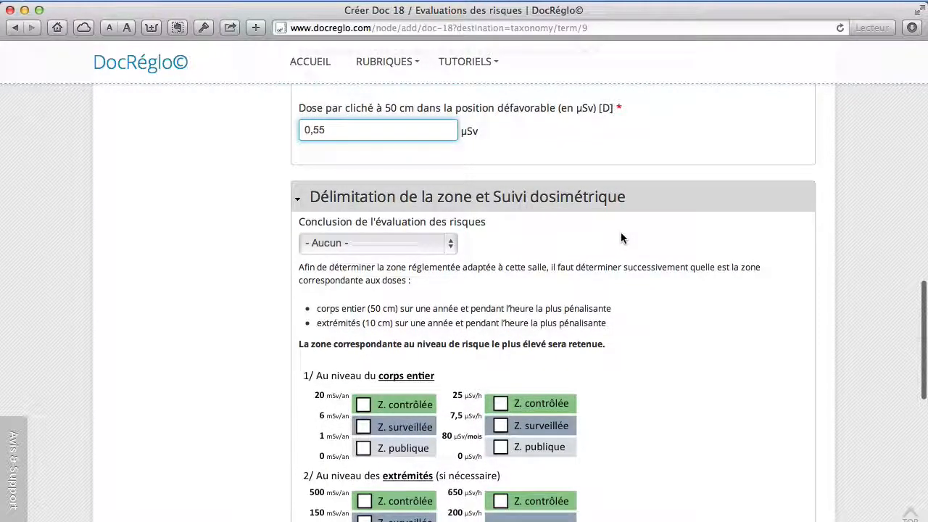
scroll(620, 231, up, 2)
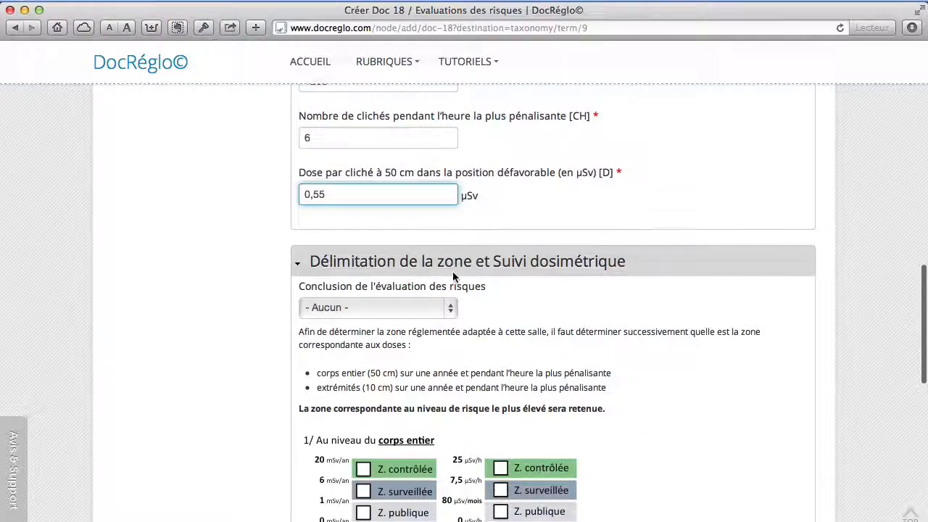
Check the available risk evaluation conclusions, keep the conclusion at - Aucun -, and save the new RA2 evaluation
scroll(707, 274, down, 1)
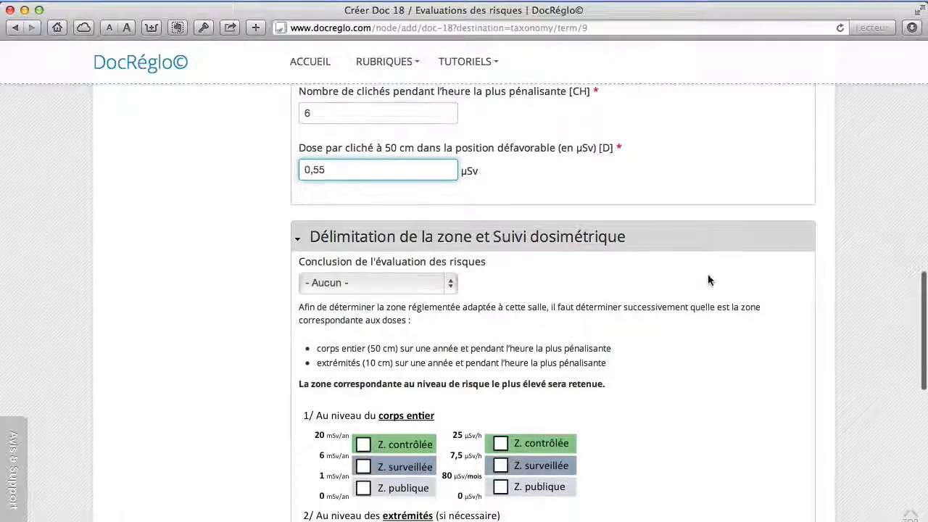
click(423, 283)
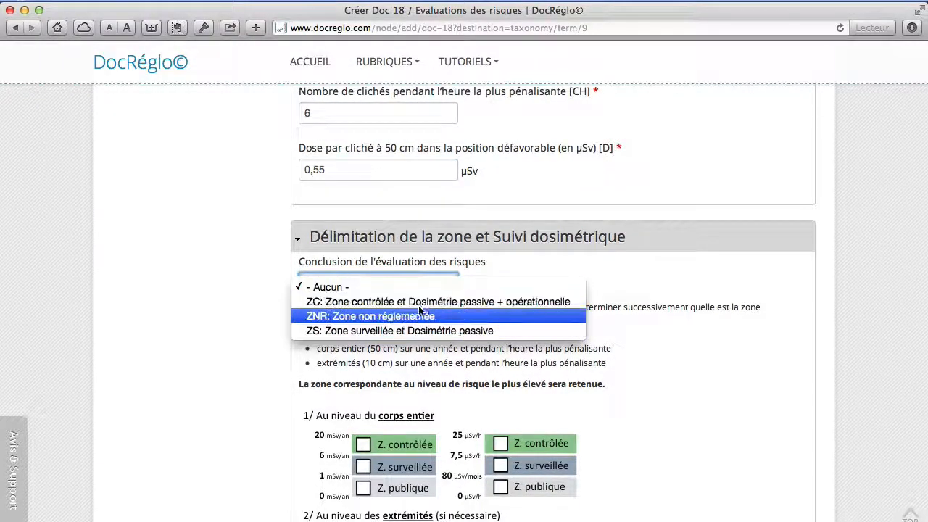
click(736, 301)
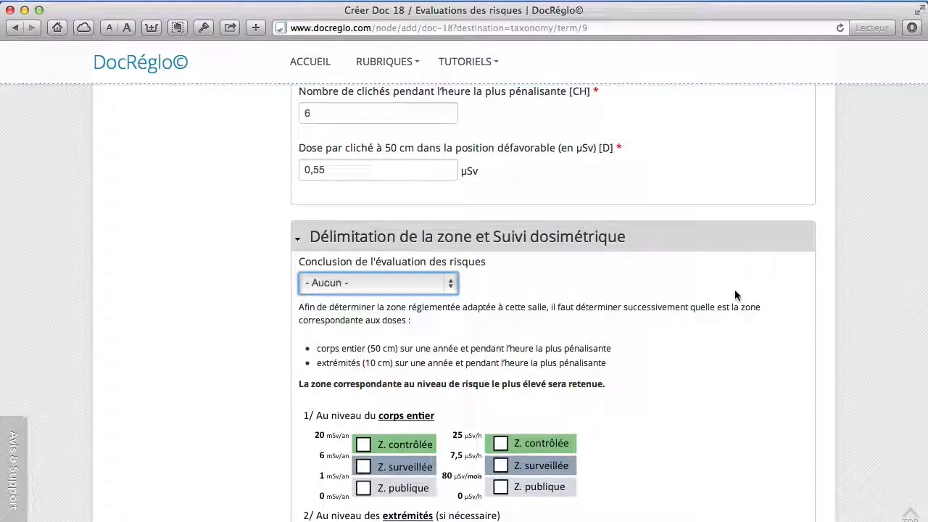
scroll(735, 293, up, 3)
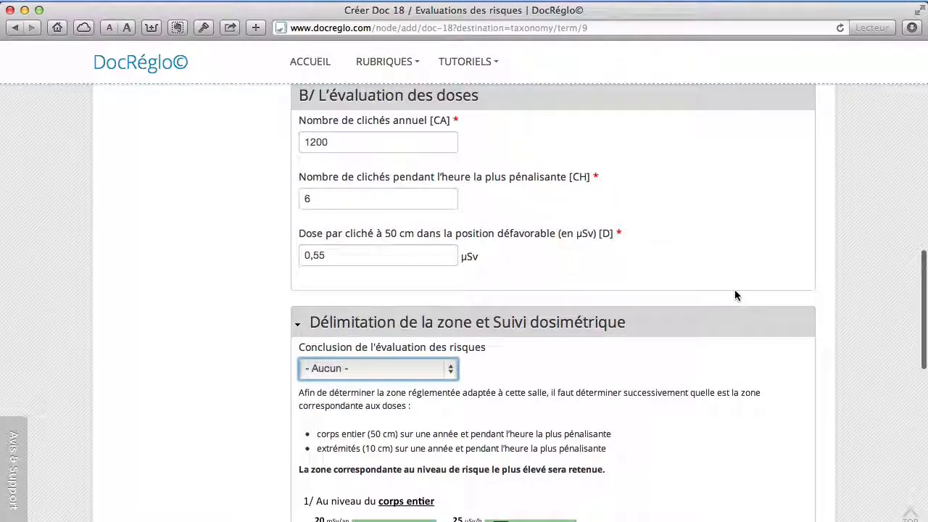
scroll(734, 292, down, 13)
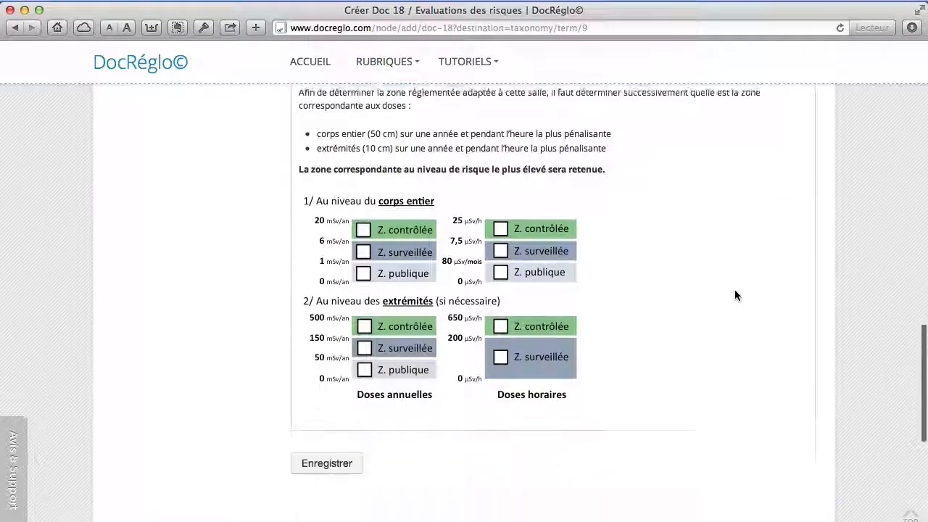
click(326, 364)
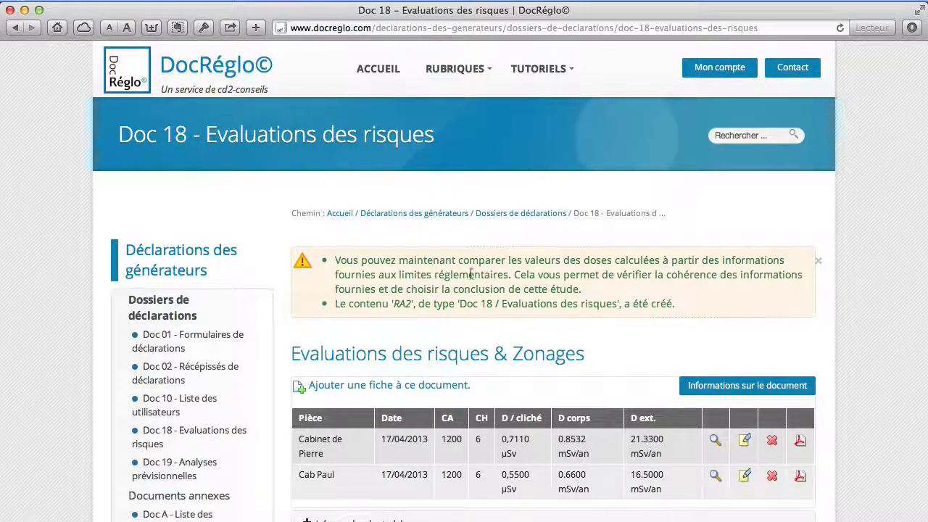
Open the newly created RA2 evaluation with 0,5500 µSv per image from the Doc 18 table for viewing
scroll(687, 267, down, 3)
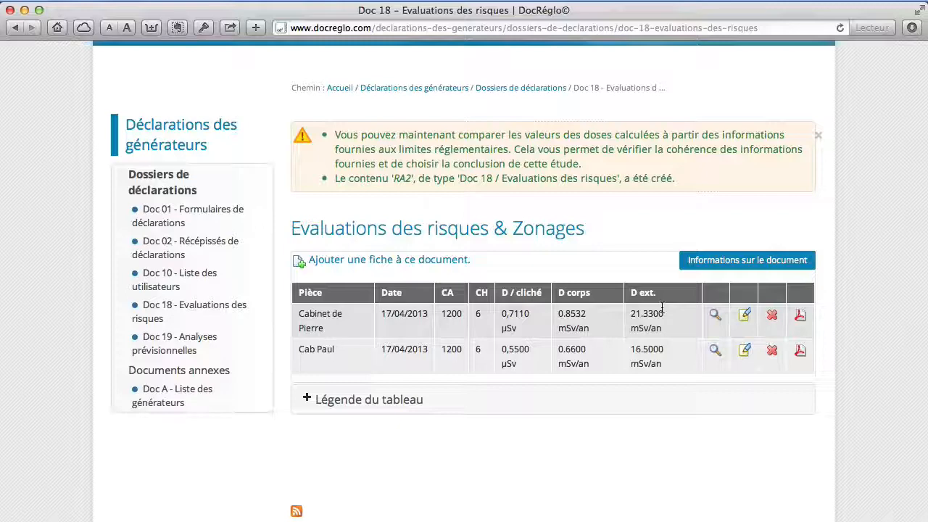
scroll(662, 308, down, 1)
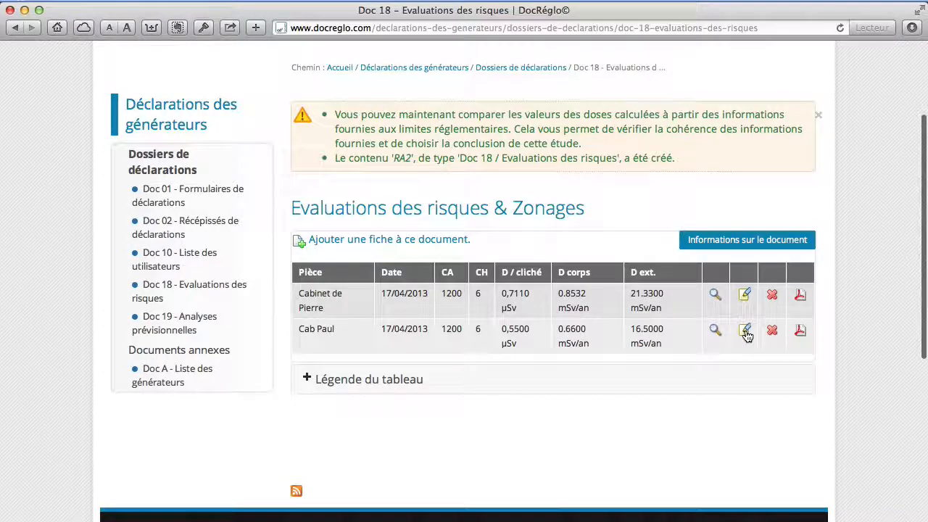
click(715, 331)
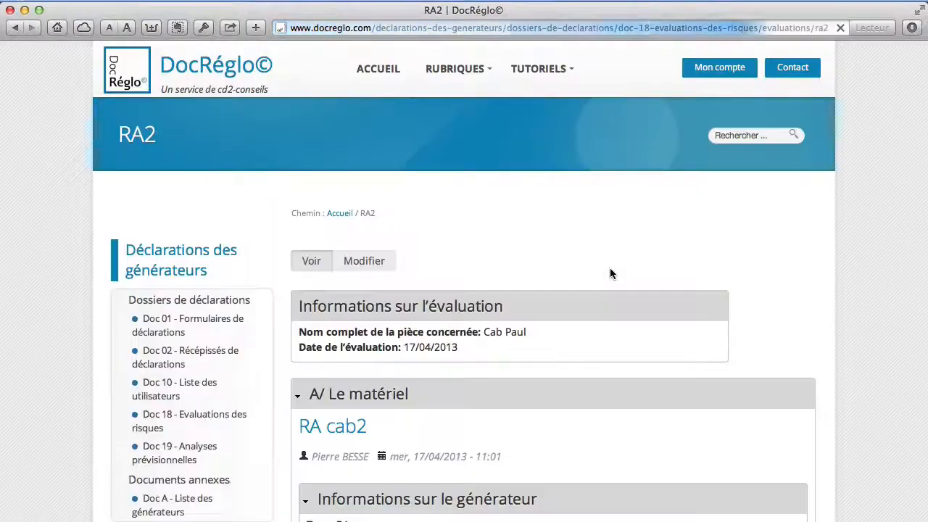
Compare the calculated annual and hourly doses for whole body and extremities with the regulatory zone limits in the evaluation results
scroll(609, 273, down, 10)
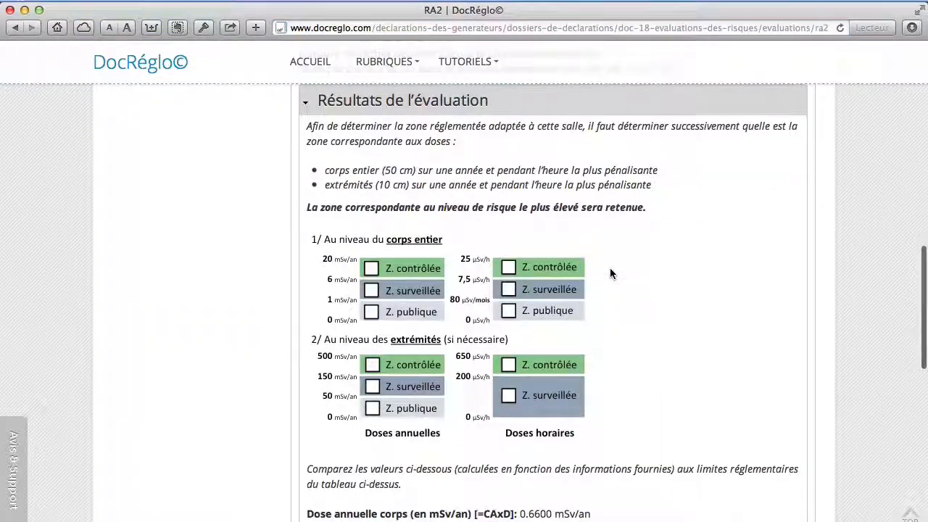
scroll(675, 243, down, 1)
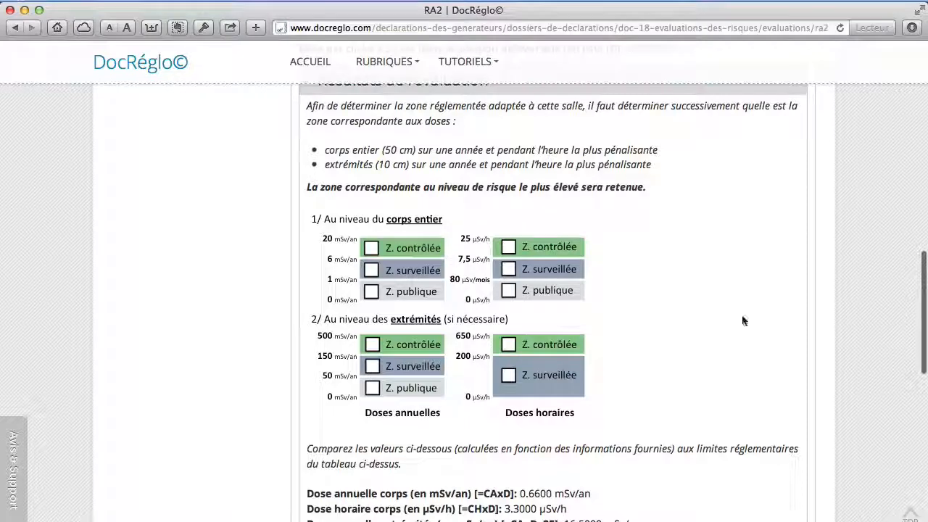
scroll(742, 320, down, 2)
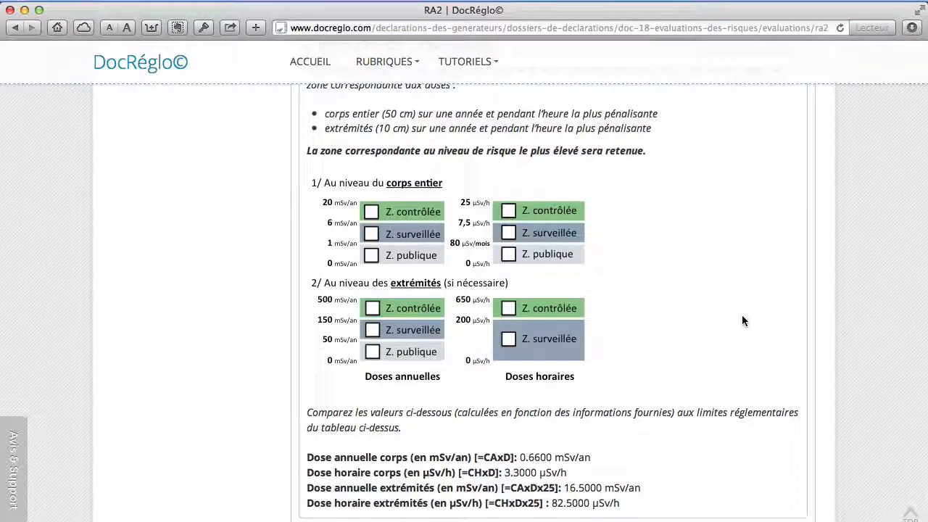
scroll(711, 311, down, 3)
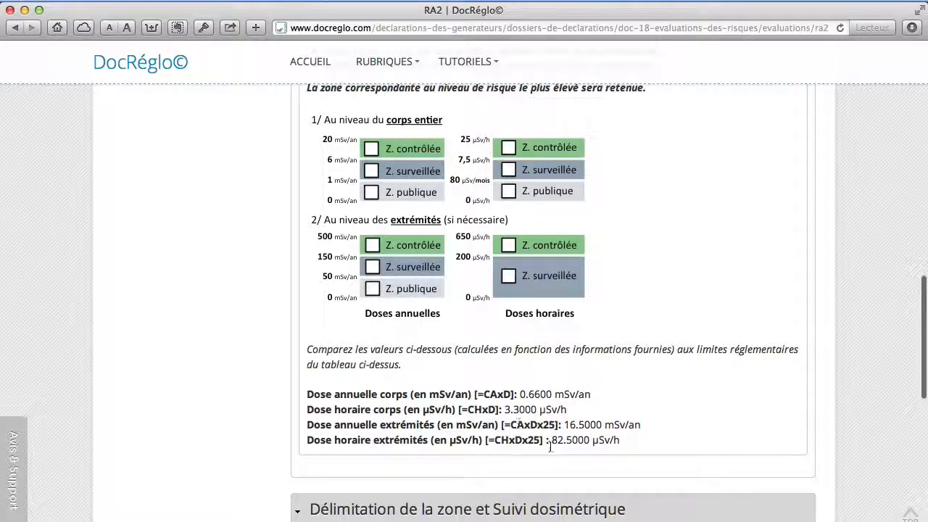
scroll(720, 326, up, 3)
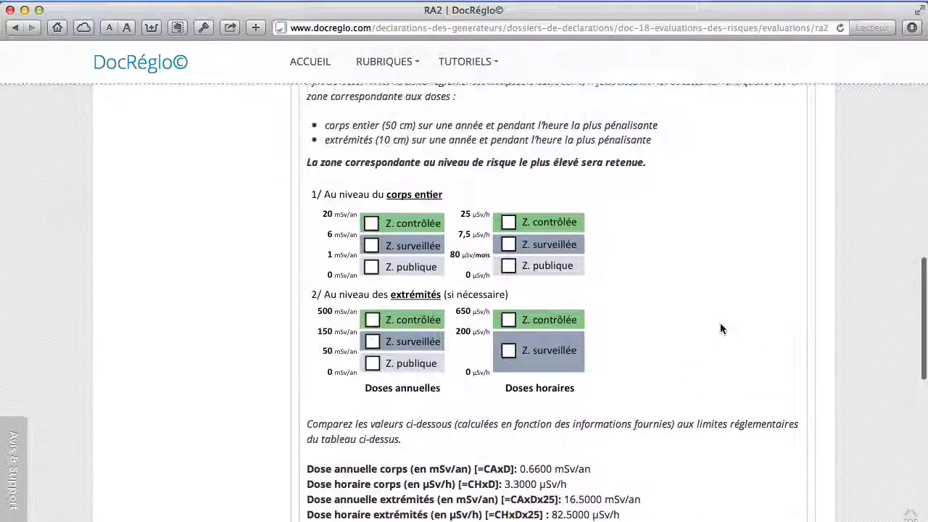
scroll(719, 328, up, 8)
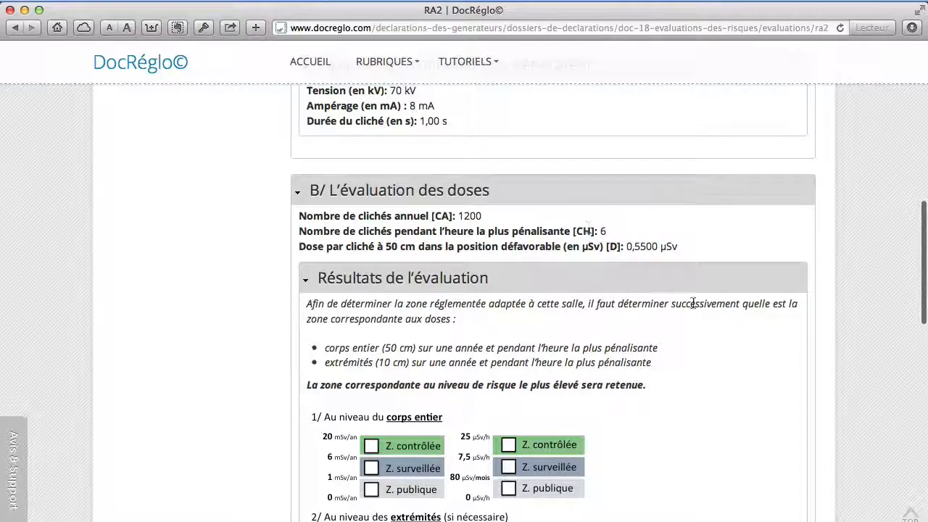
scroll(703, 310, down, 8)
scroll(703, 305, down, 1)
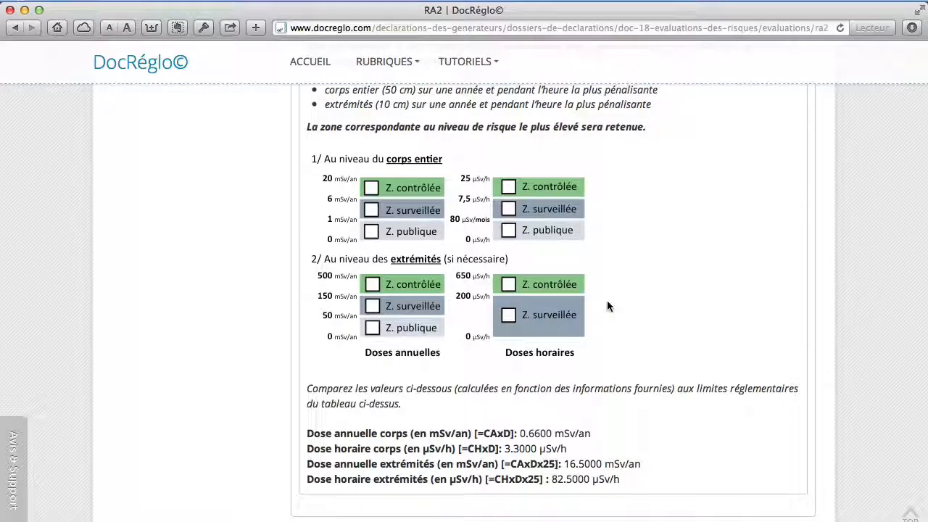
scroll(608, 306, down, 3)
scroll(607, 305, down, 3)
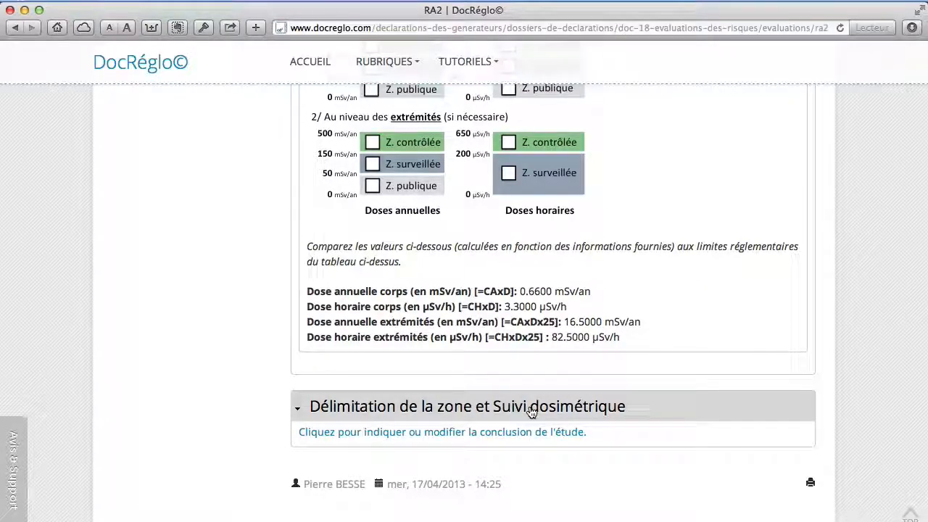
Edit the study's conclusion, set it to ZS: Zone surveillée et Dosimétrie passive, and save the RA2 evaluation
click(459, 431)
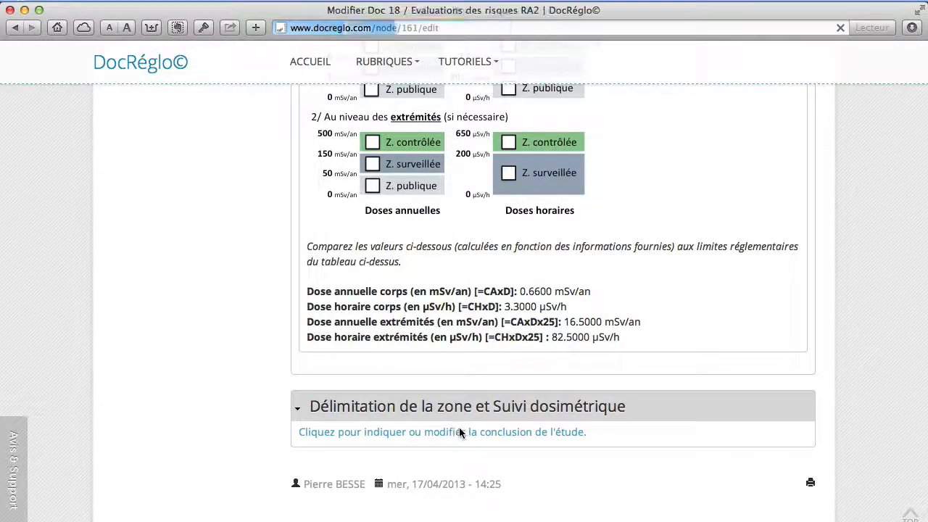
scroll(523, 417, down, 10)
scroll(525, 418, down, 10)
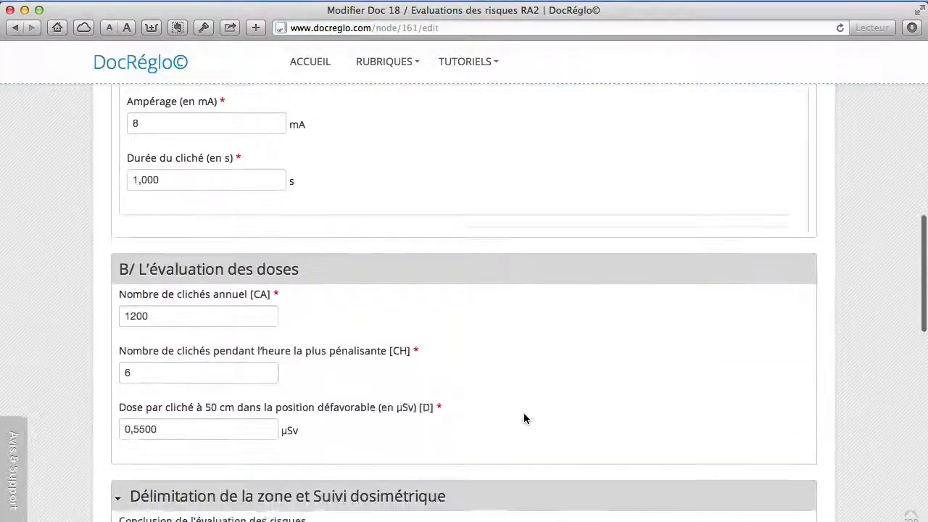
scroll(524, 418, down, 3)
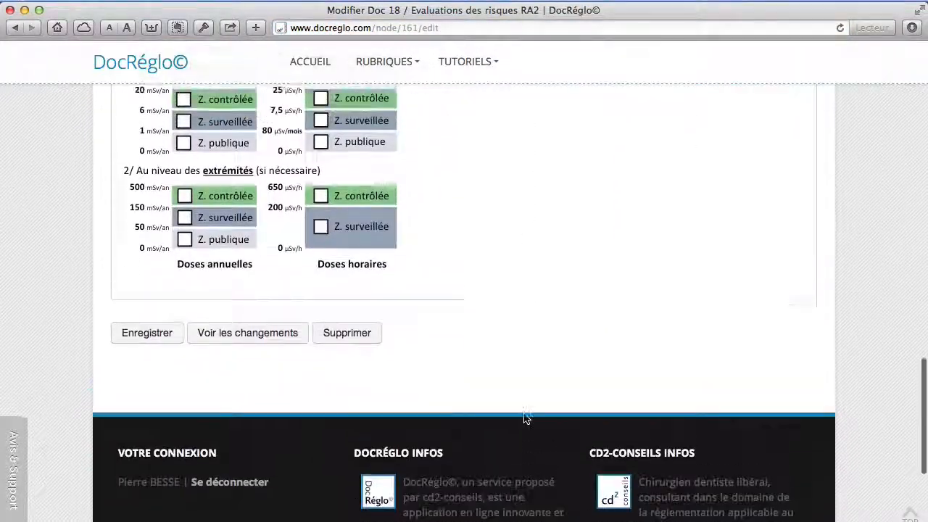
scroll(524, 418, up, 8)
click(223, 217)
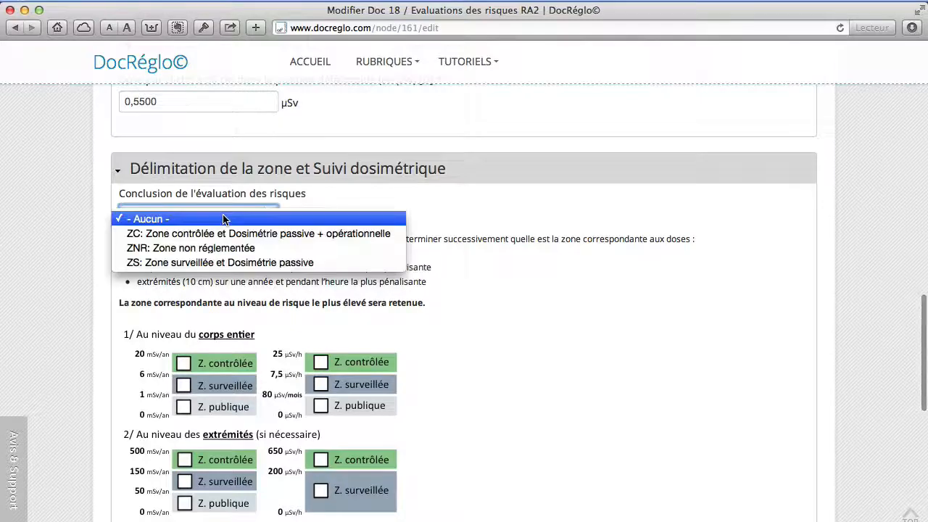
click(224, 262)
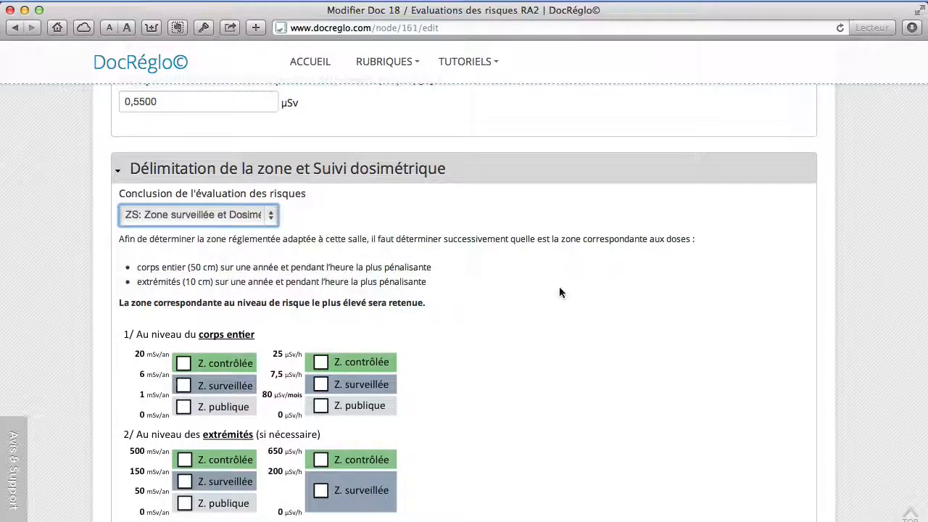
scroll(559, 286, down, 8)
click(125, 306)
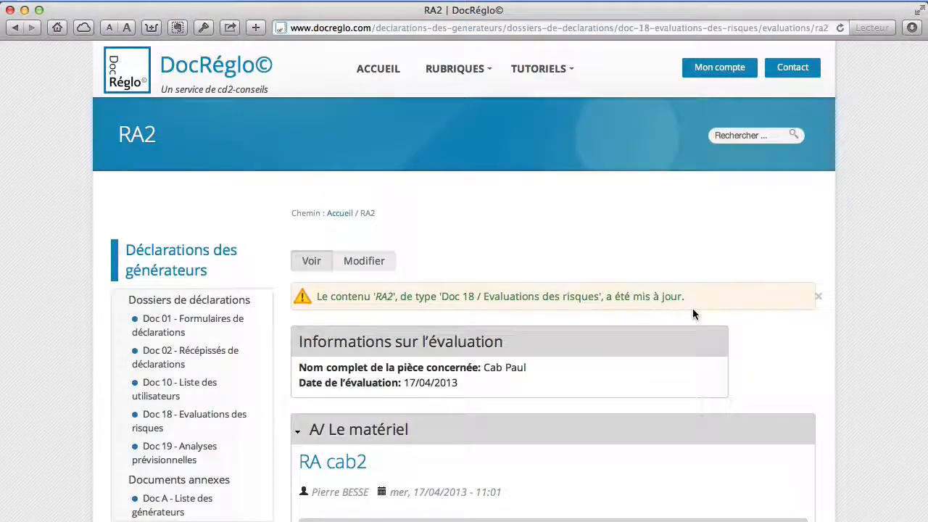
Review the updated RA2 evaluation, checking the dose data, calculated results and the zone delimitation conclusion
scroll(692, 310, down, 2)
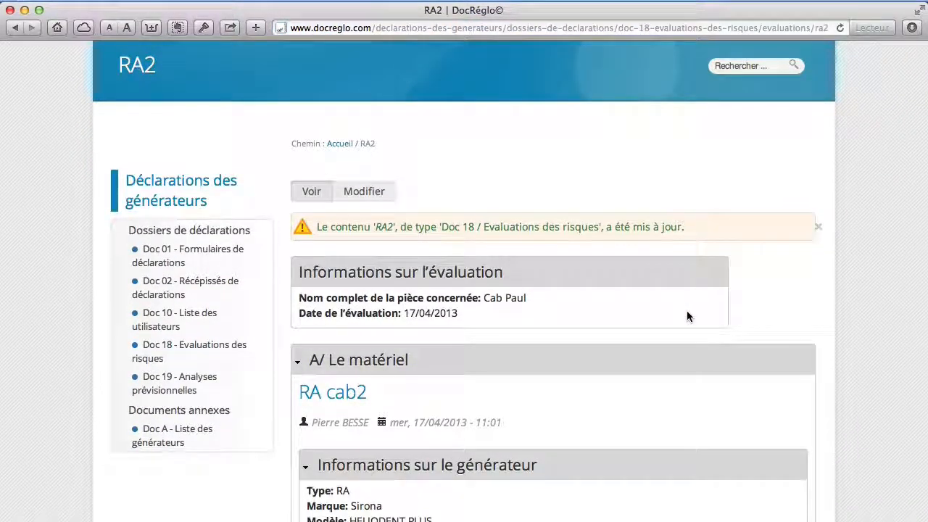
scroll(687, 315, down, 10)
scroll(687, 316, down, 15)
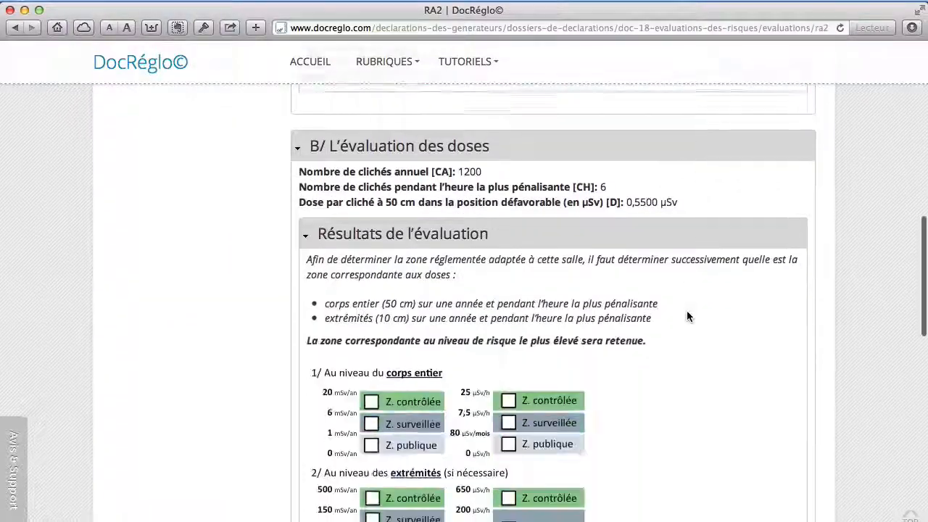
scroll(686, 313, down, 1)
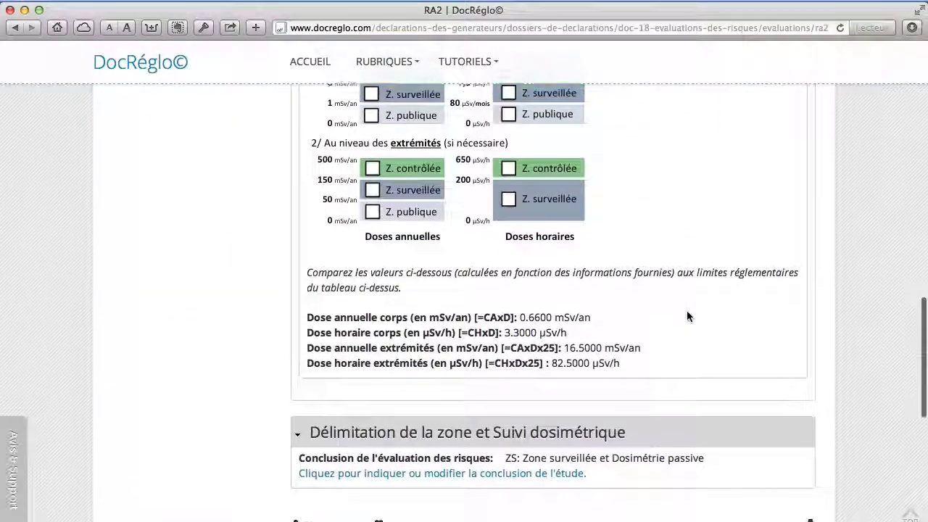
scroll(687, 313, up, 1)
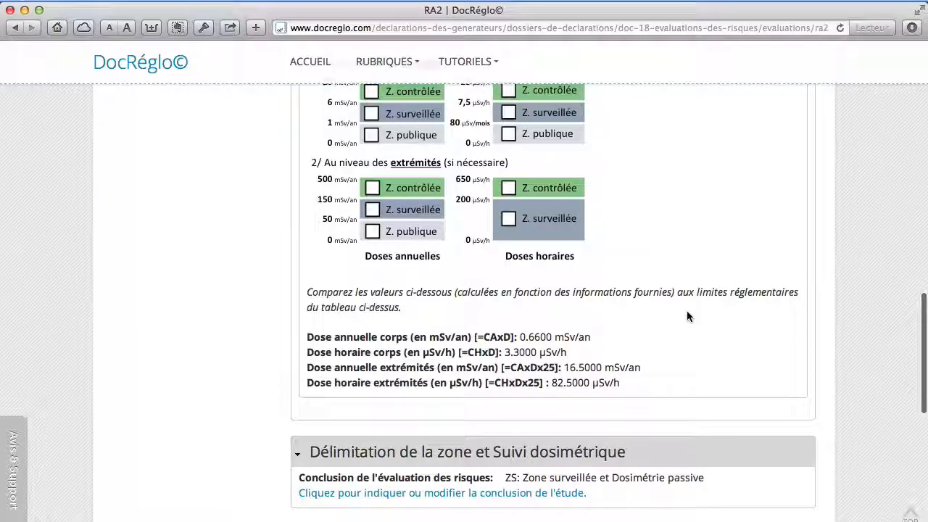
scroll(687, 313, up, 3)
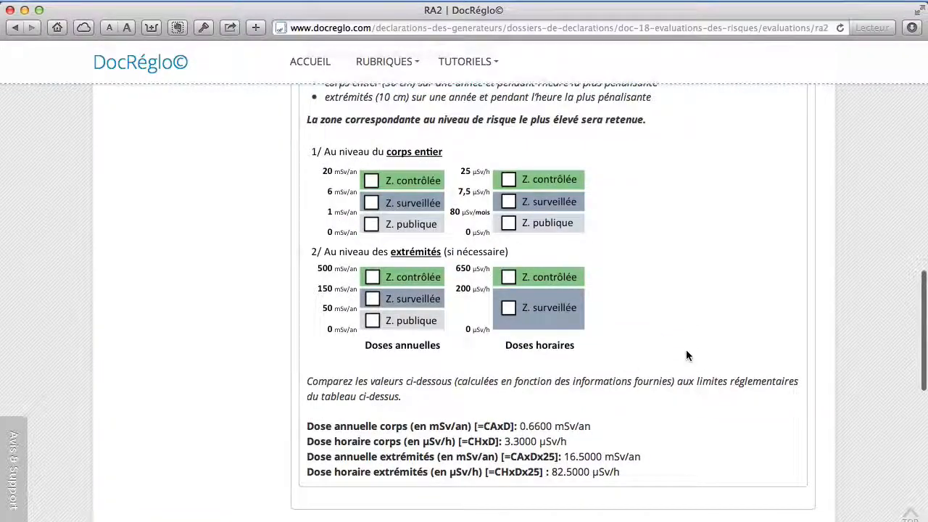
scroll(686, 353, up, 7)
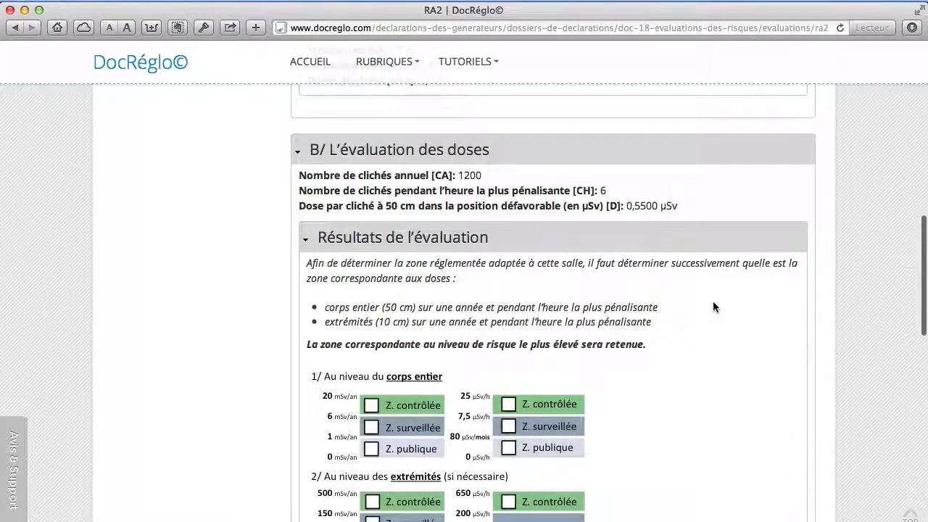
scroll(712, 300, down, 6)
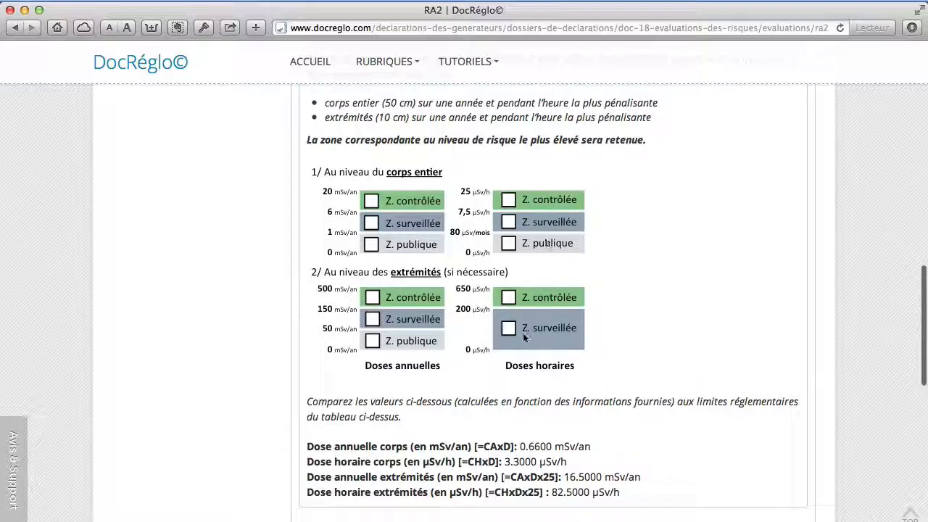
scroll(664, 317, down, 4)
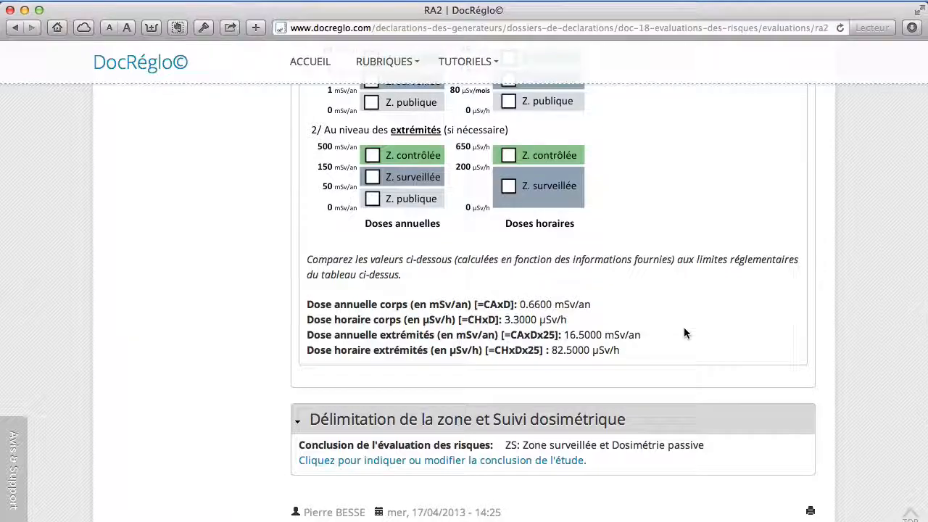
Return to the Doc 18 - Evaluations des risques list and open the PDF version of the RA2 evaluation
scroll(684, 332, up, 10)
scroll(684, 333, up, 6)
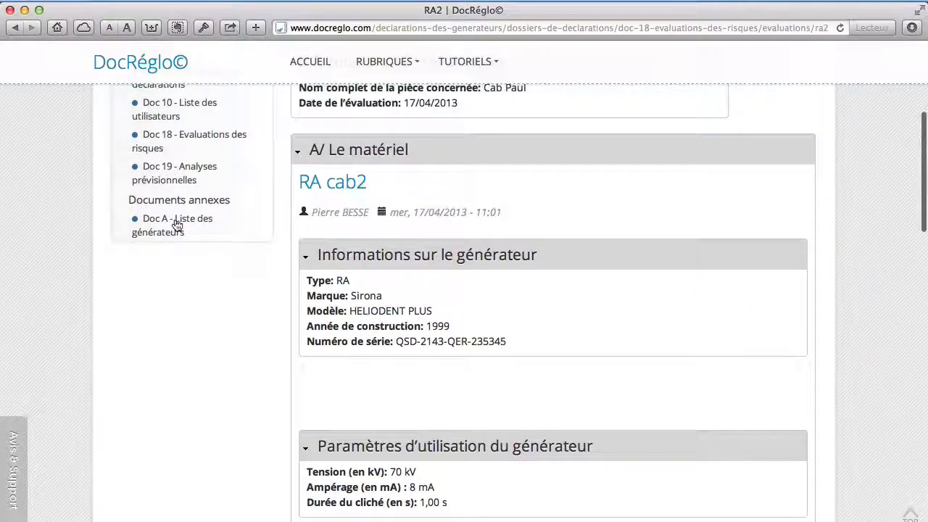
click(180, 135)
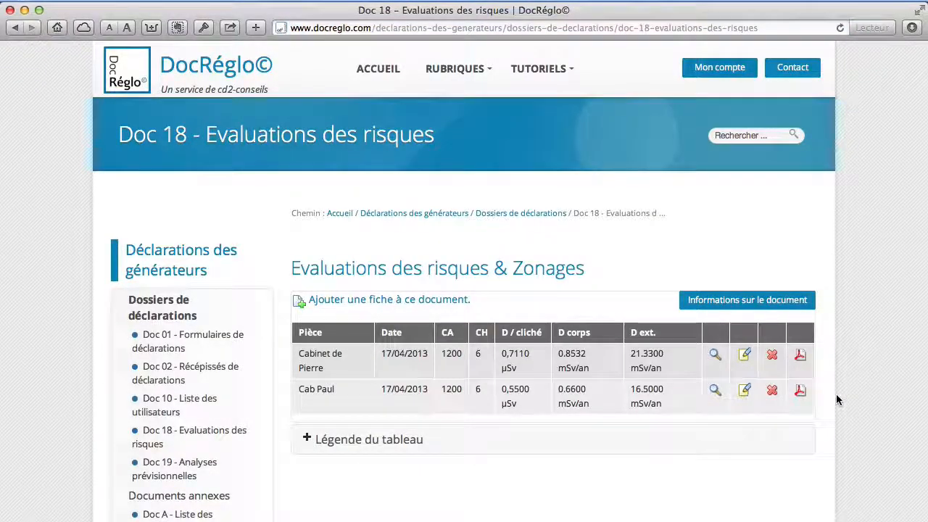
click(799, 390)
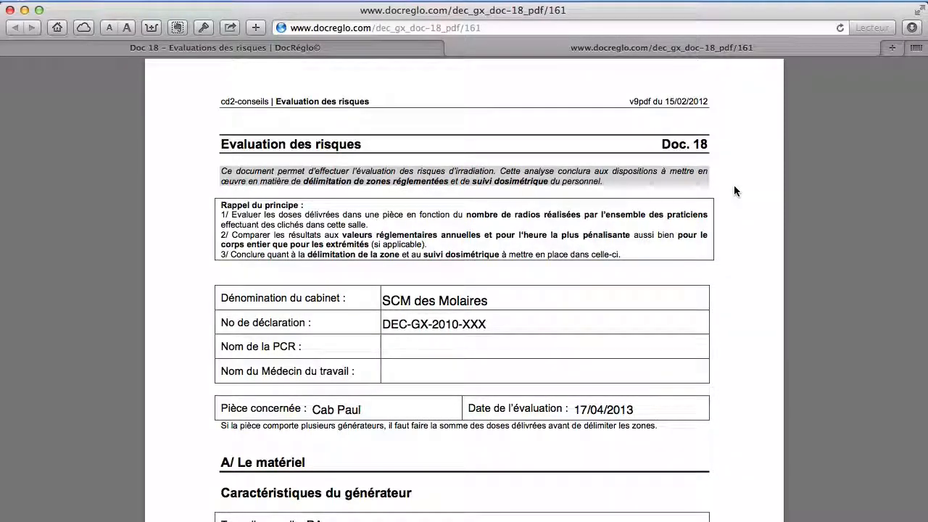
scroll(734, 190, down, 1)
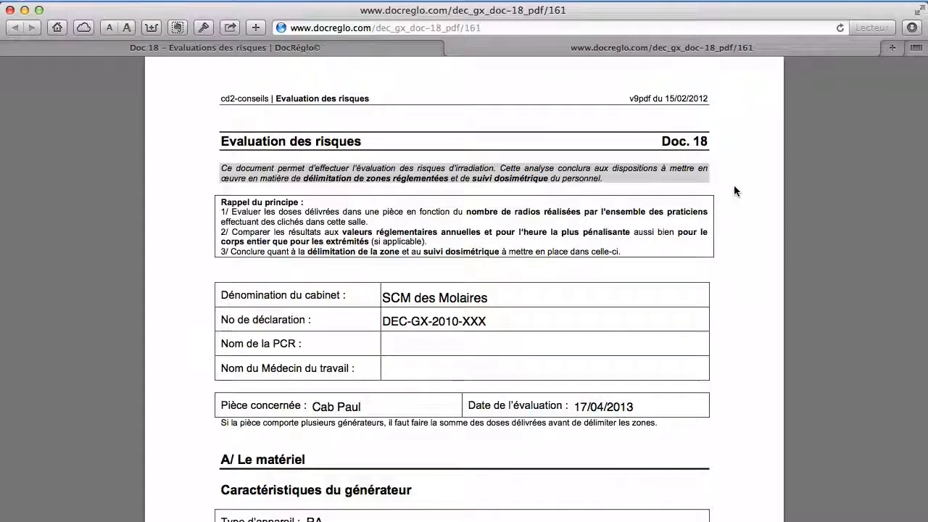
Read the first page of the evaluation PDF, checking the practice and room details, generator characteristics, exposure parameters and radiological activity
scroll(734, 191, down, 3)
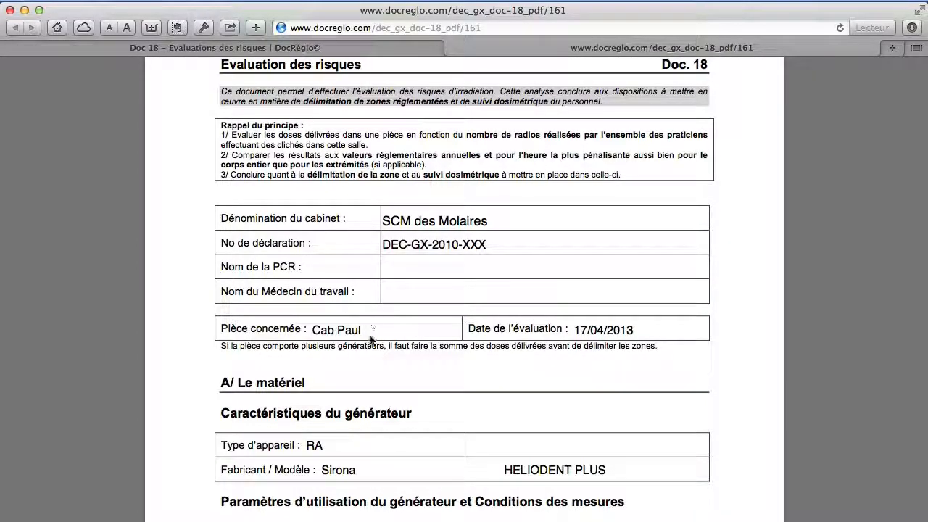
scroll(751, 342, down, 5)
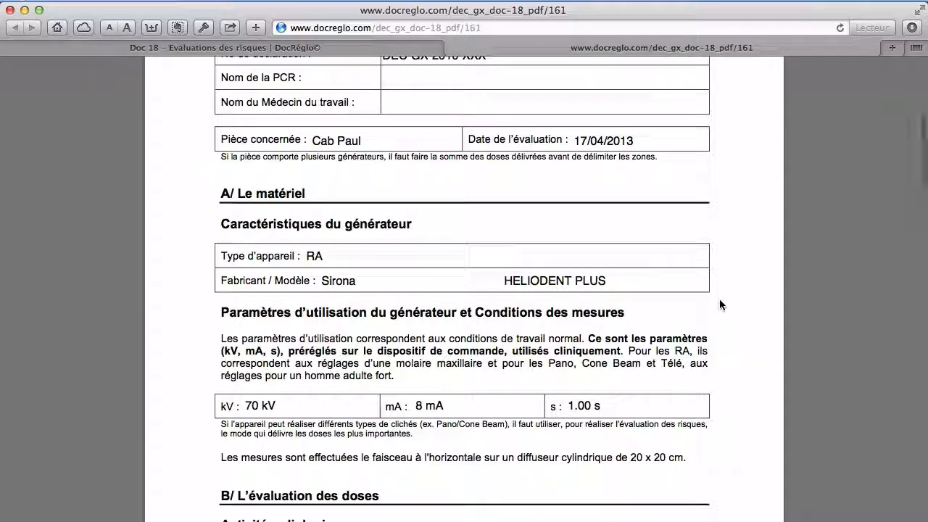
scroll(719, 304, down, 3)
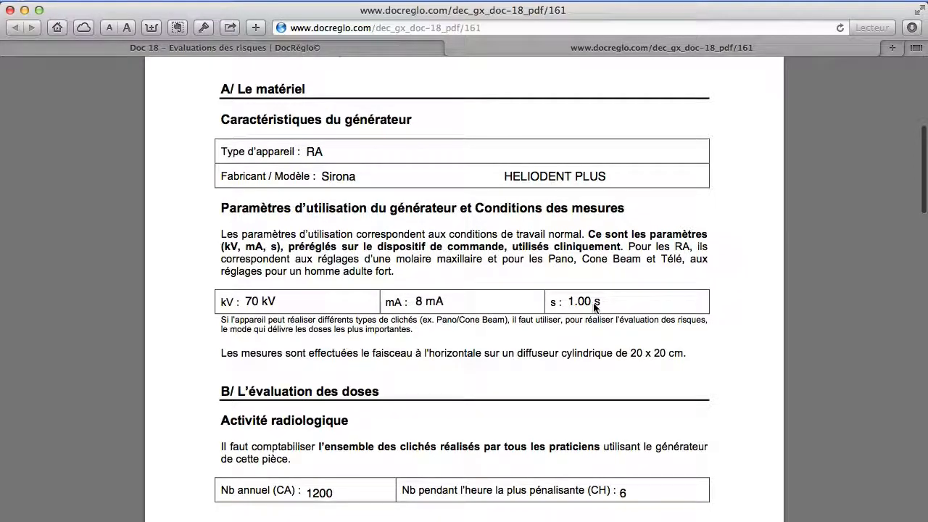
scroll(714, 313, down, 4)
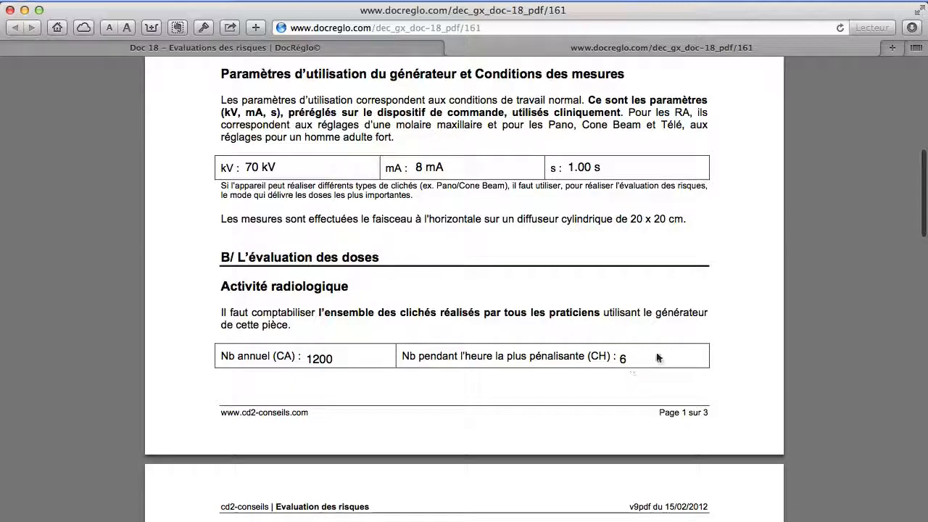
scroll(711, 367, down, 1)
Examine the PDF's calculated doses, regulatory limits and room zoning conclusion, and return to the Doc 18 - Evaluations des risques list
scroll(711, 367, down, 20)
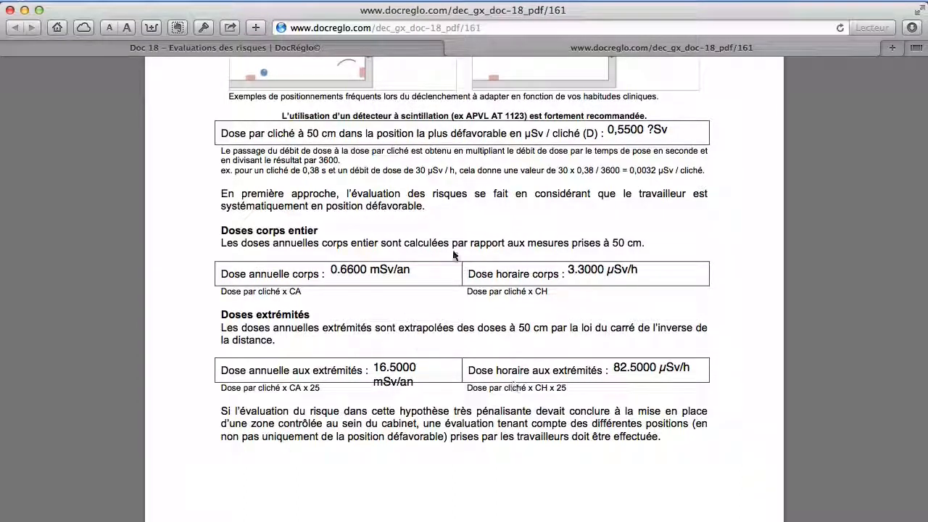
scroll(578, 313, up, 3)
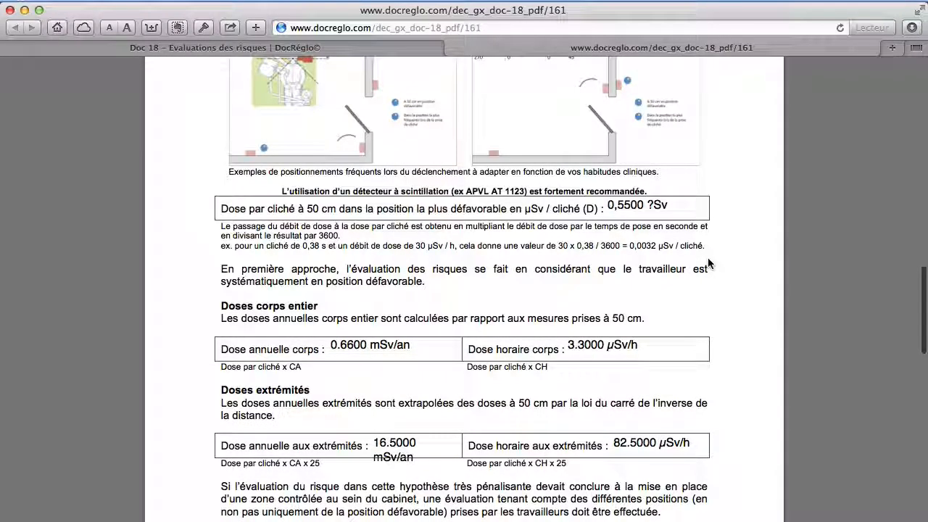
scroll(709, 263, down, 15)
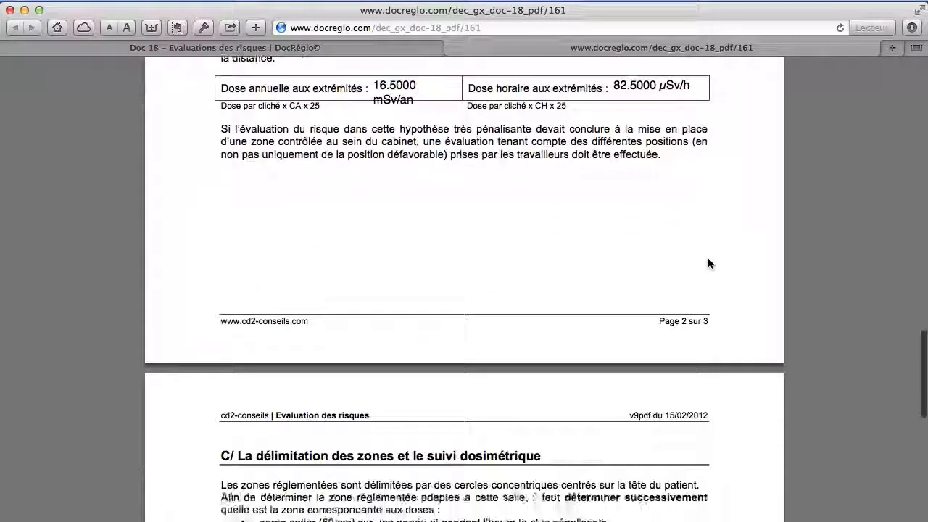
scroll(709, 263, down, 6)
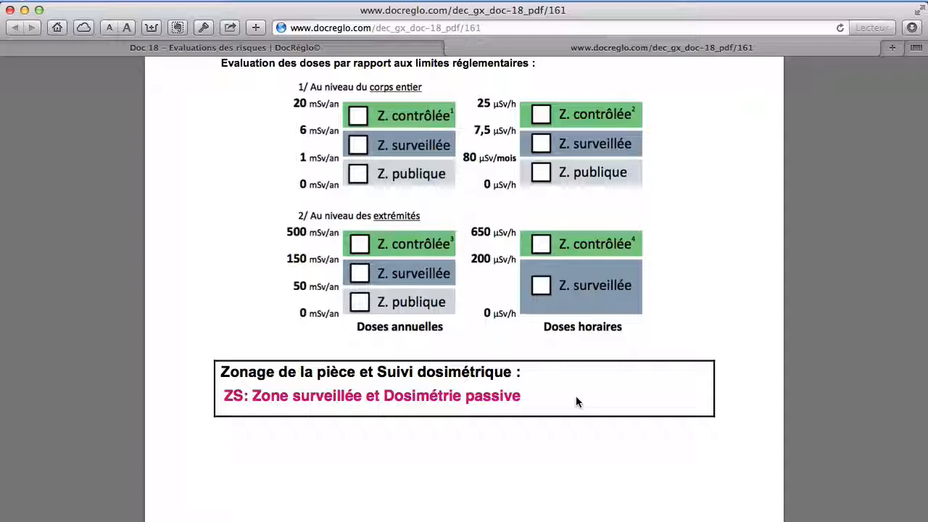
scroll(576, 398, up, 1)
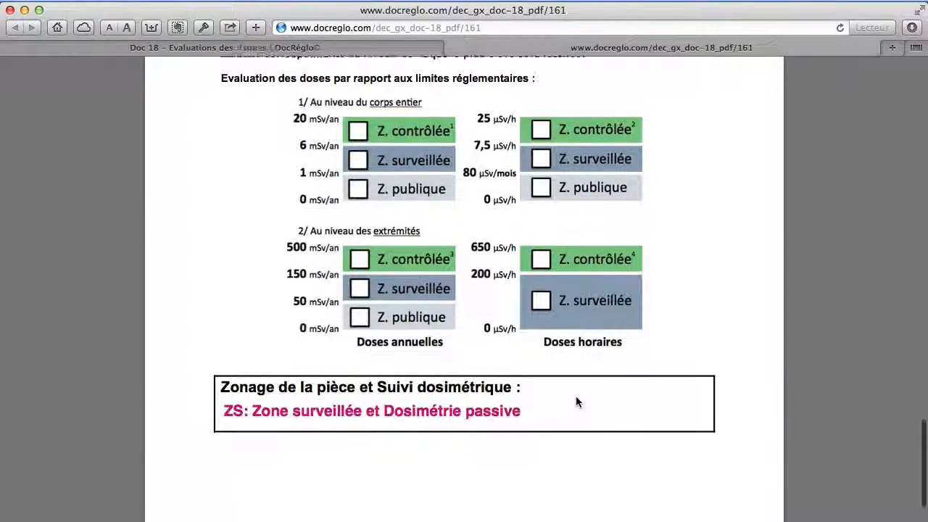
scroll(575, 395, up, 6)
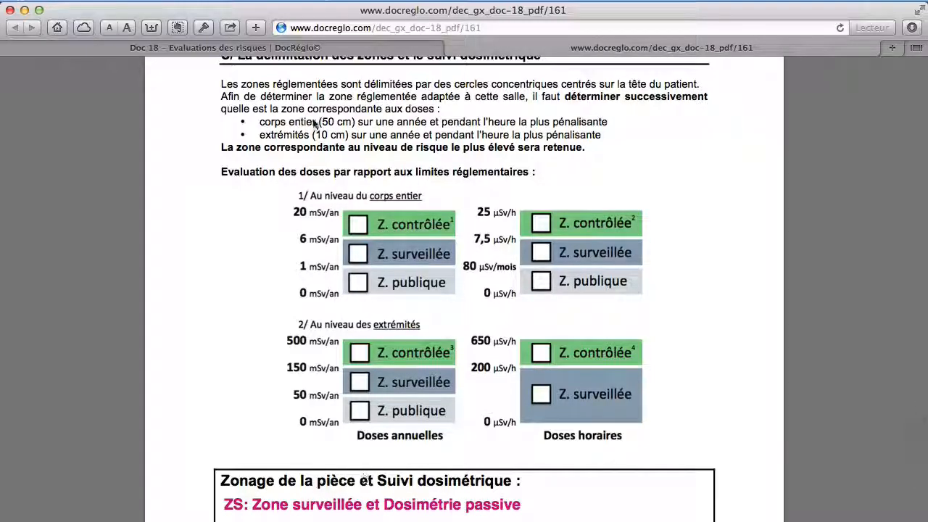
click(300, 47)
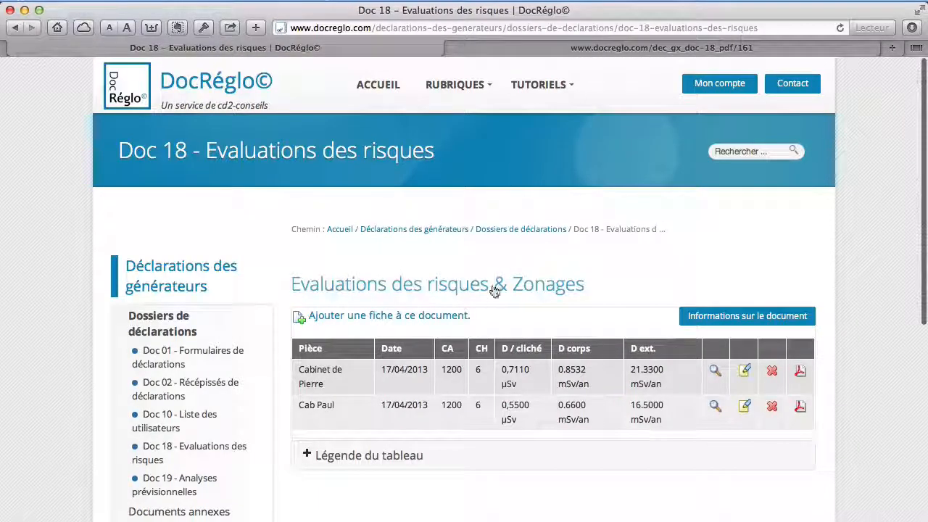